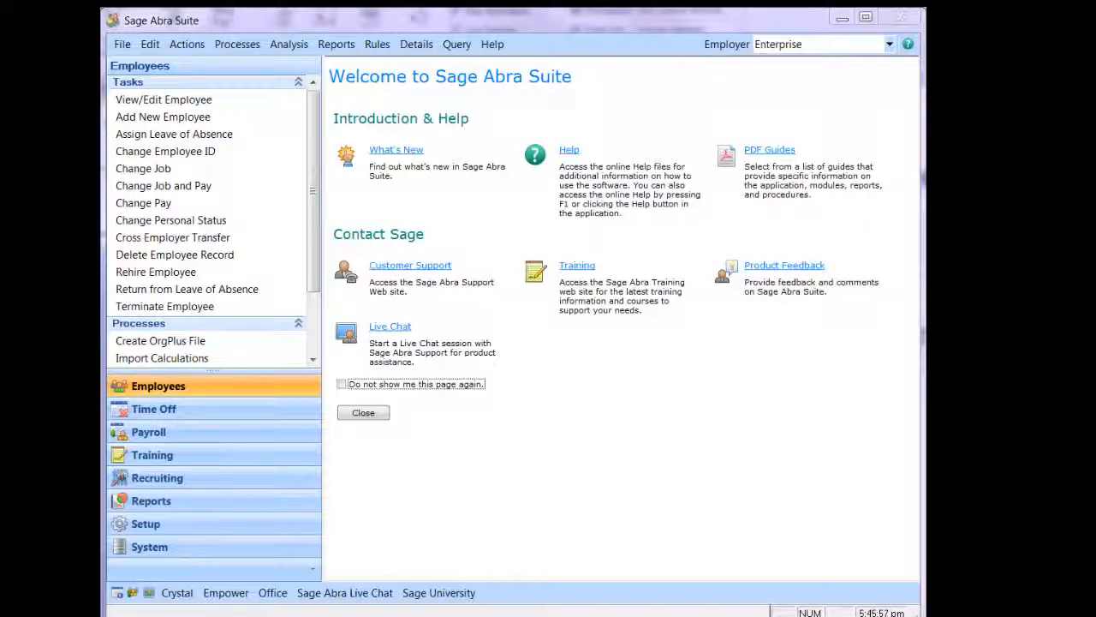
Step: Open Design Custom Details under System, keeping Employee as the detail type
left_click(180, 555)
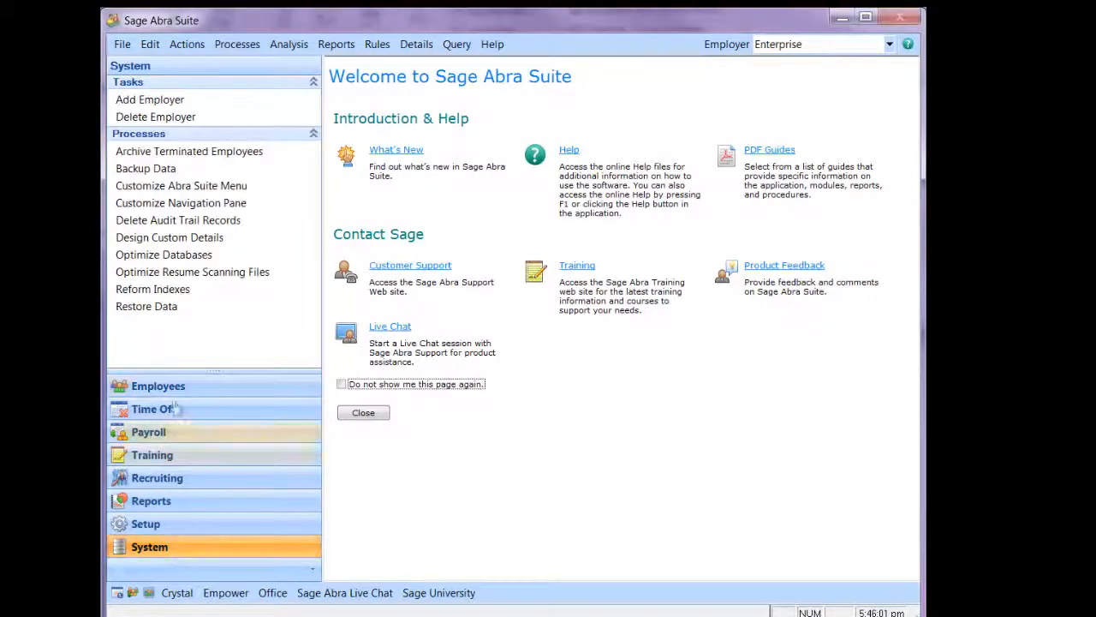
left_click(174, 240)
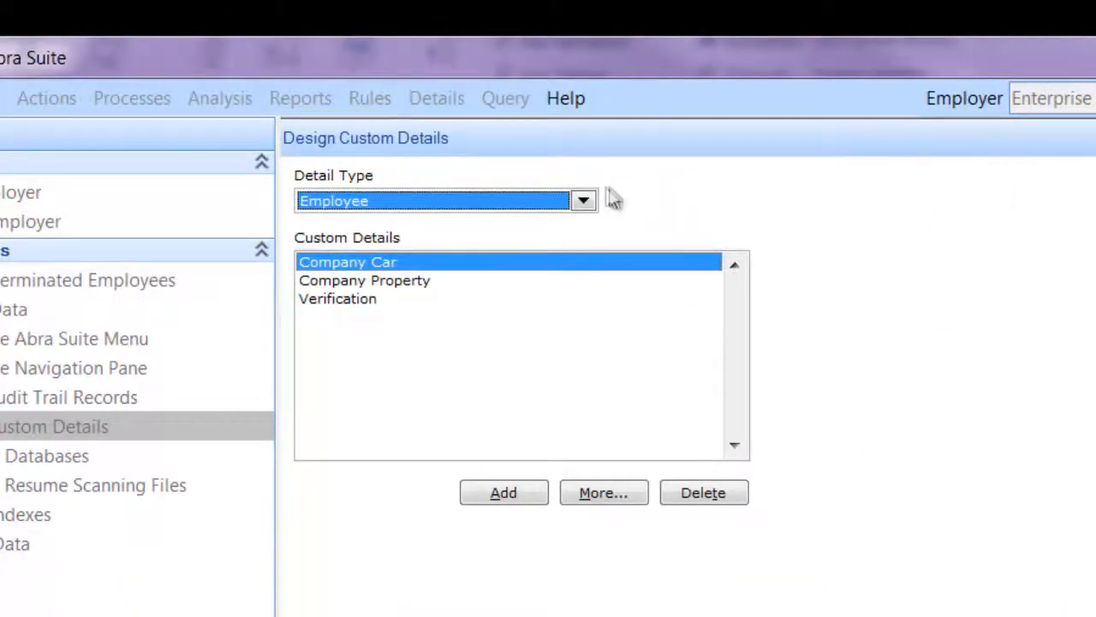
left_click(583, 199)
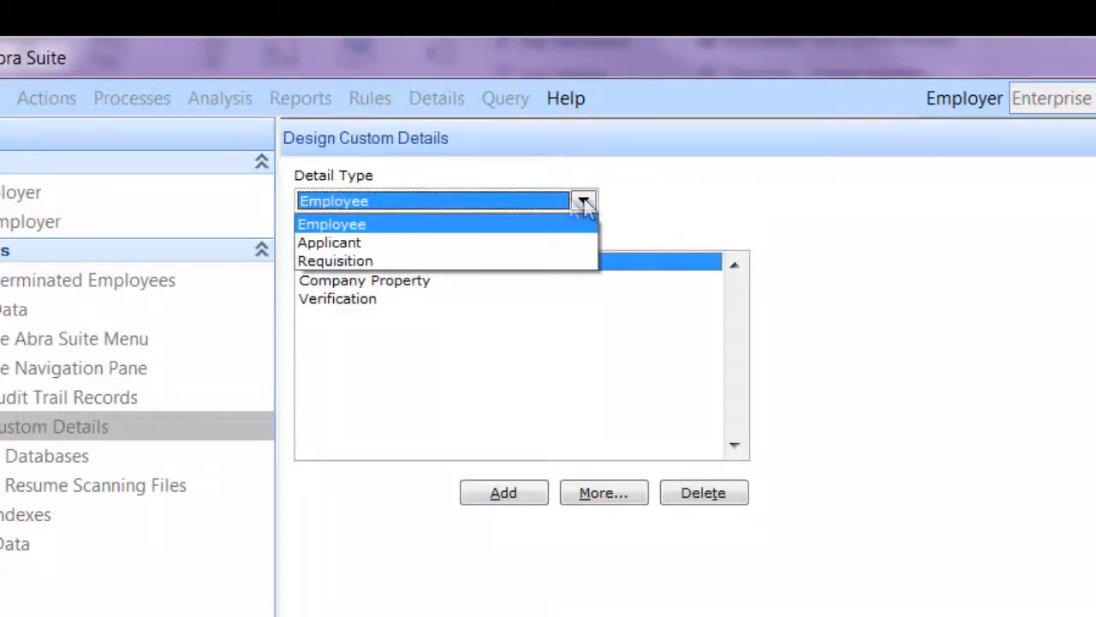
left_click(367, 223)
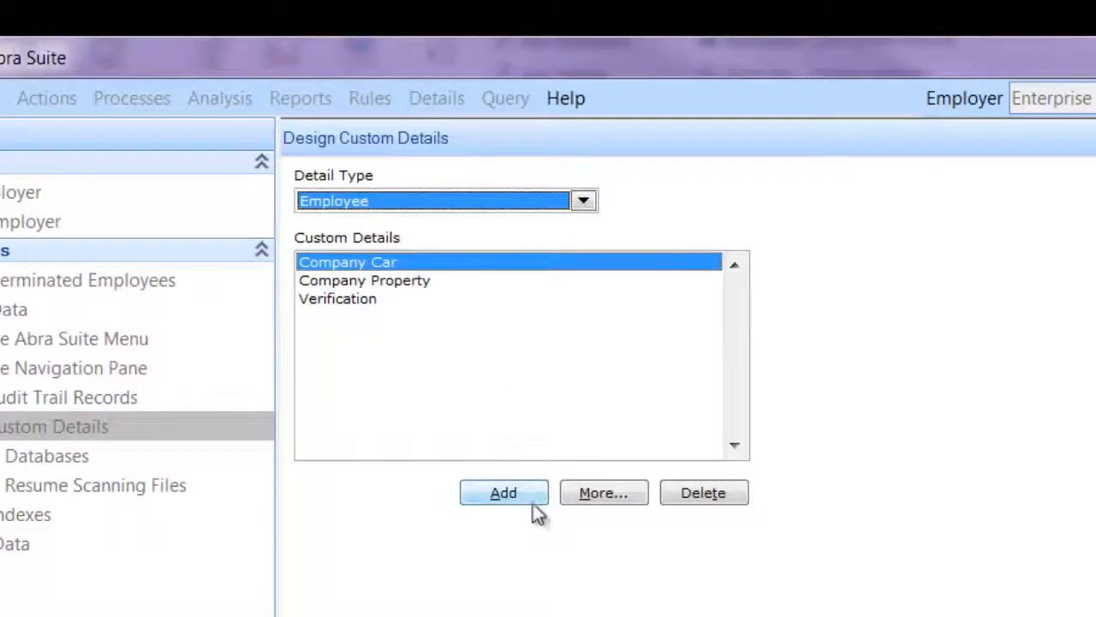
Step: Add a multi-record Employee custom detail named 'Company Credit Card'
left_click(505, 494)
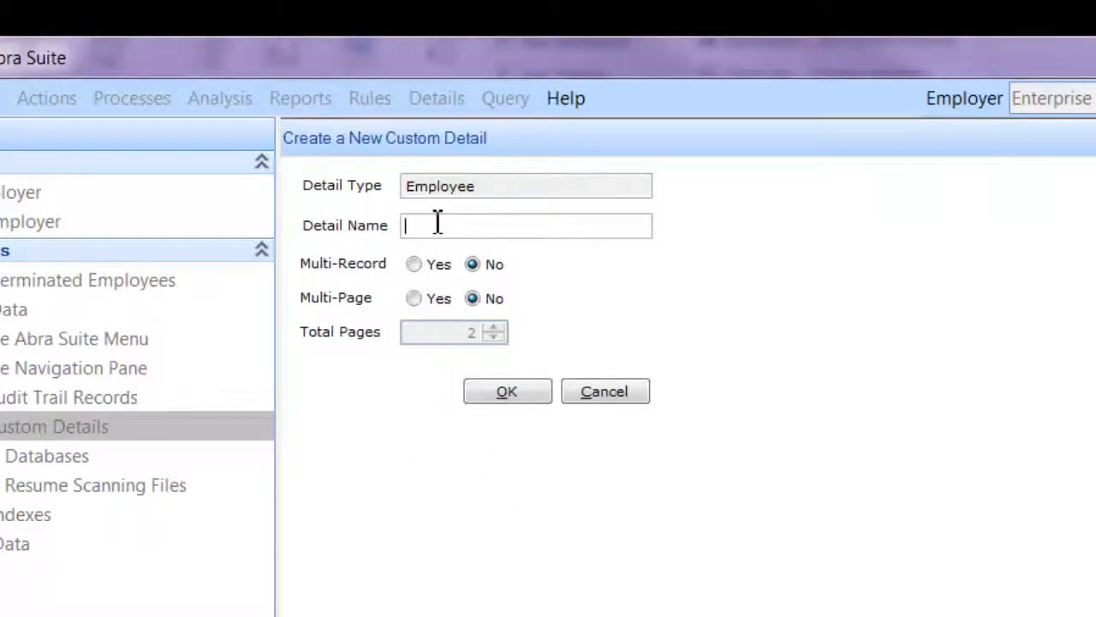
type("Company Crd")
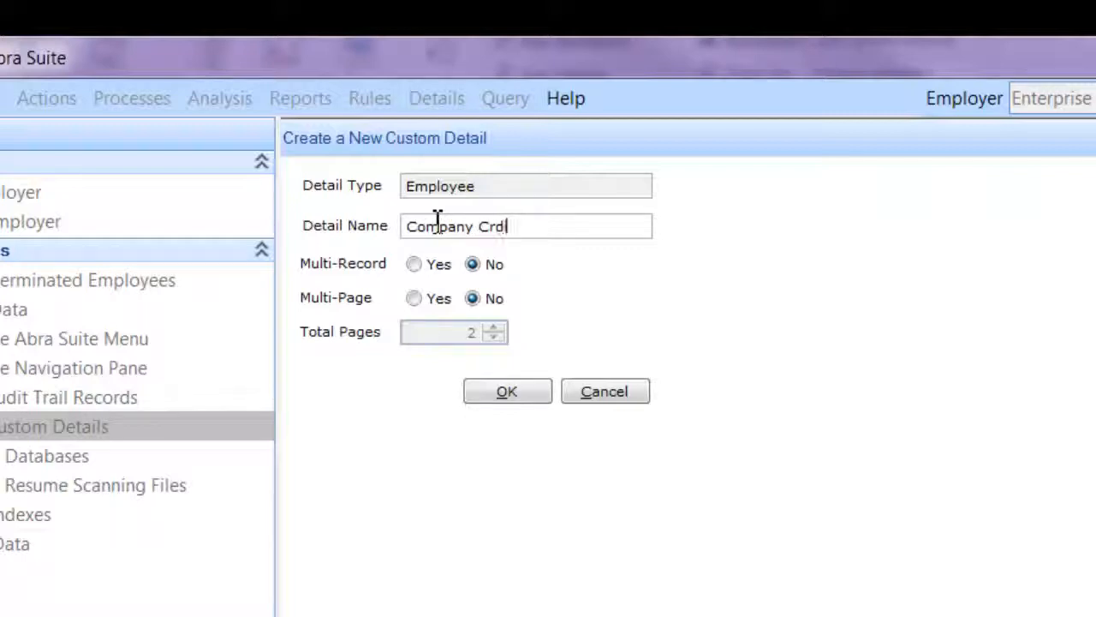
key("BackSpace")
type("edit Card")
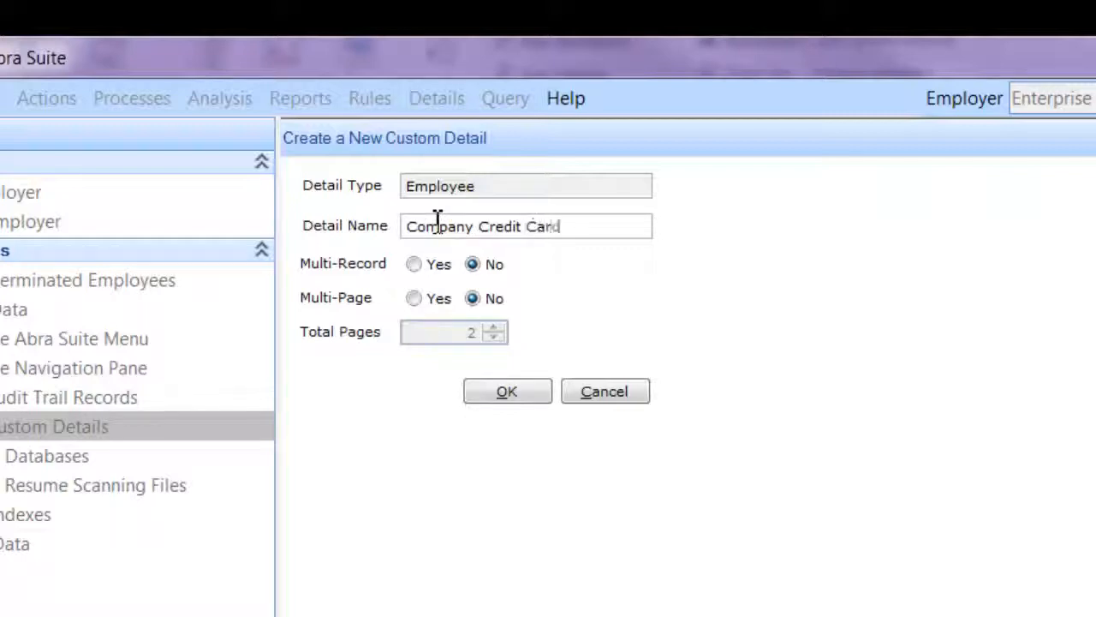
left_click(419, 267)
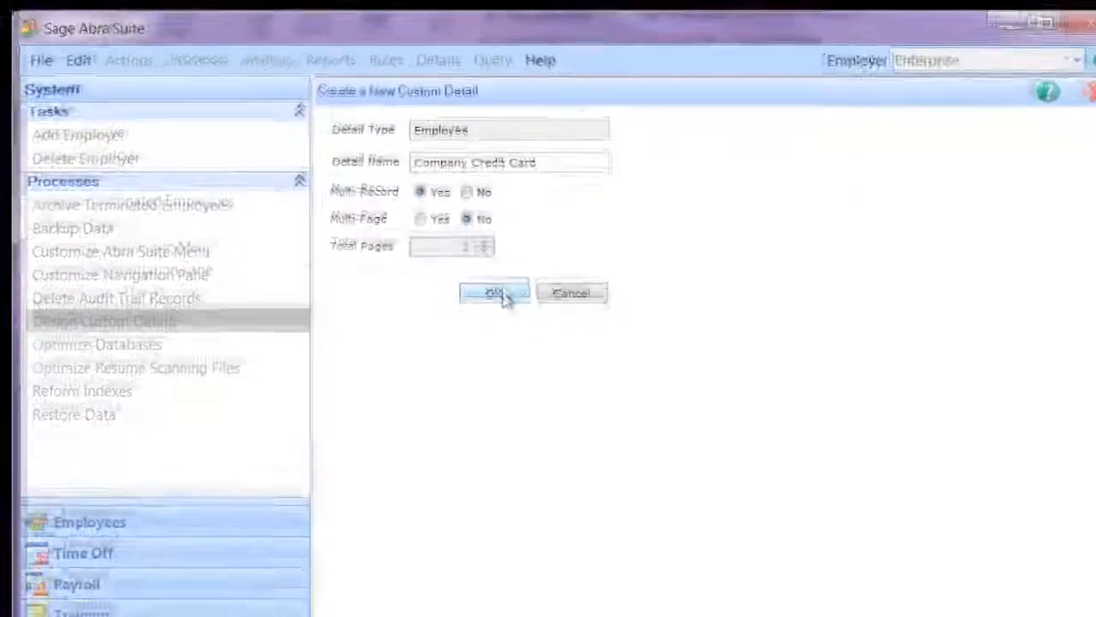
left_click(514, 387)
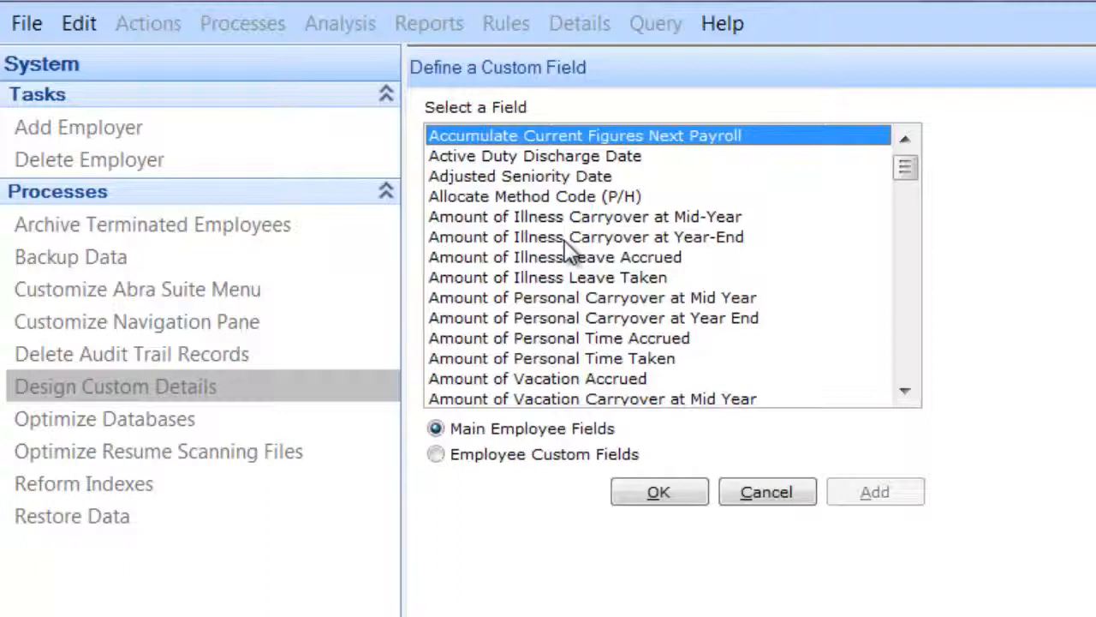
Step: Add Business Phone, Department Code and Job Title fields to the Company Credit Card form
type("bu")
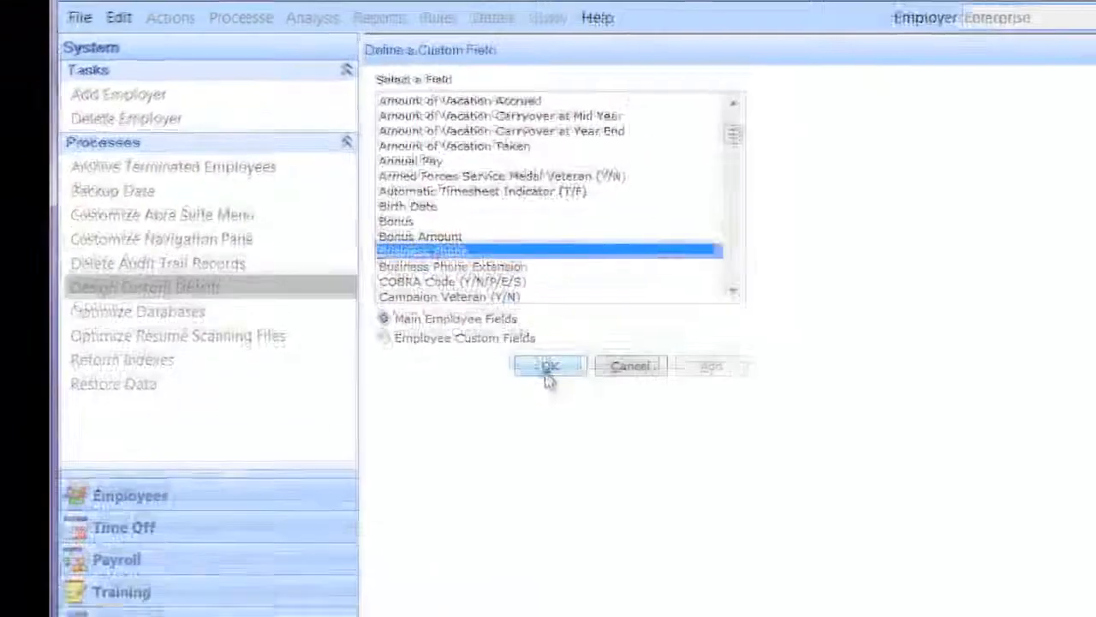
left_click(546, 373)
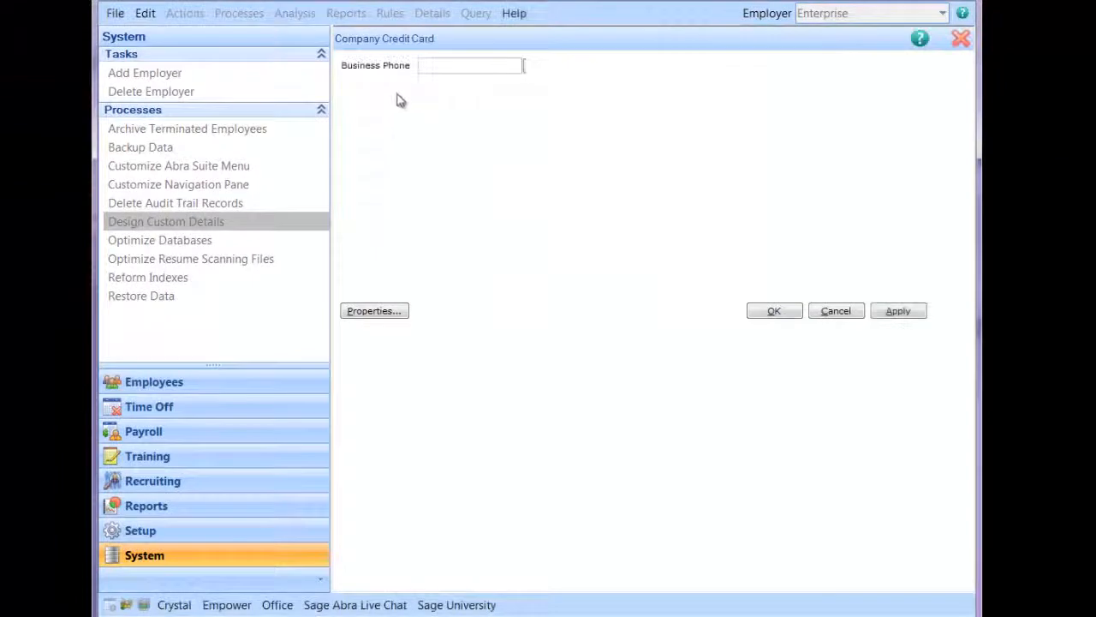
left_click(444, 112)
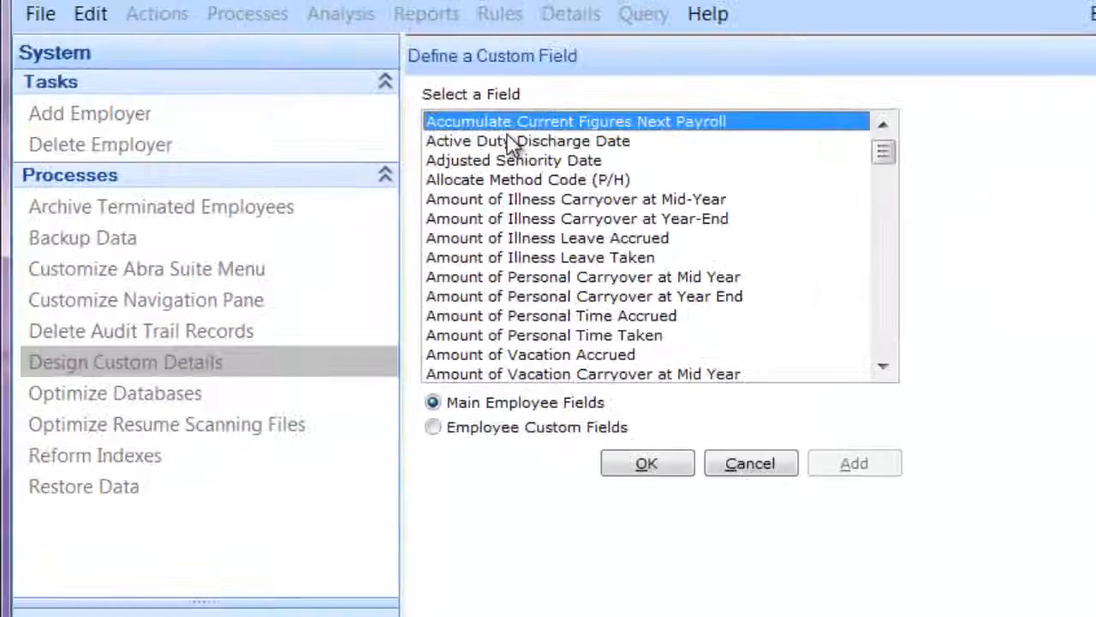
type("de")
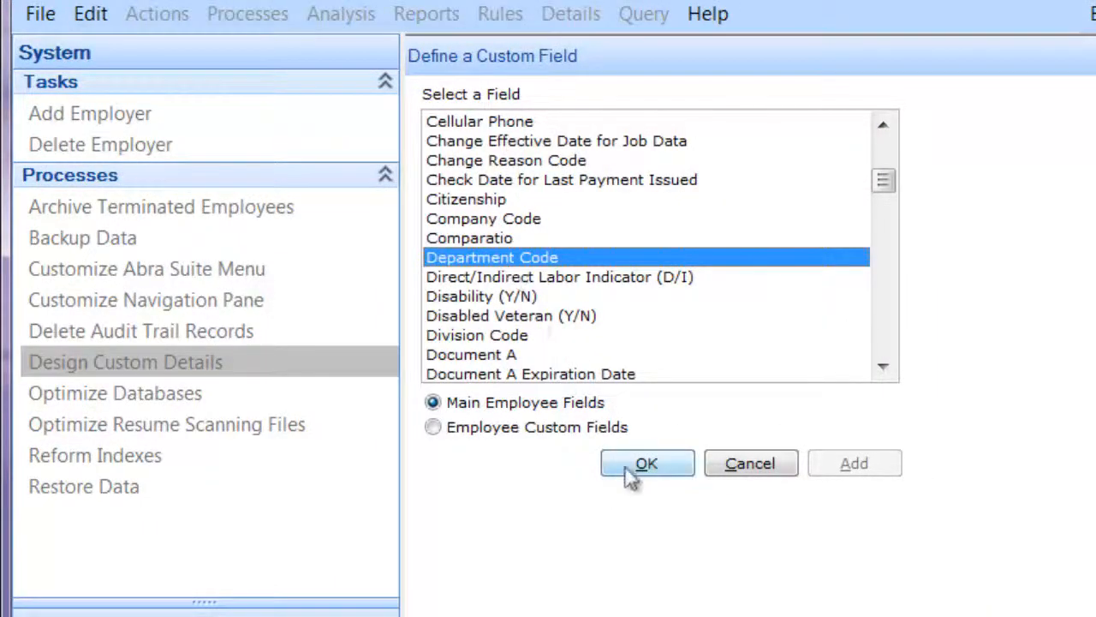
left_click(634, 467)
left_click(410, 150)
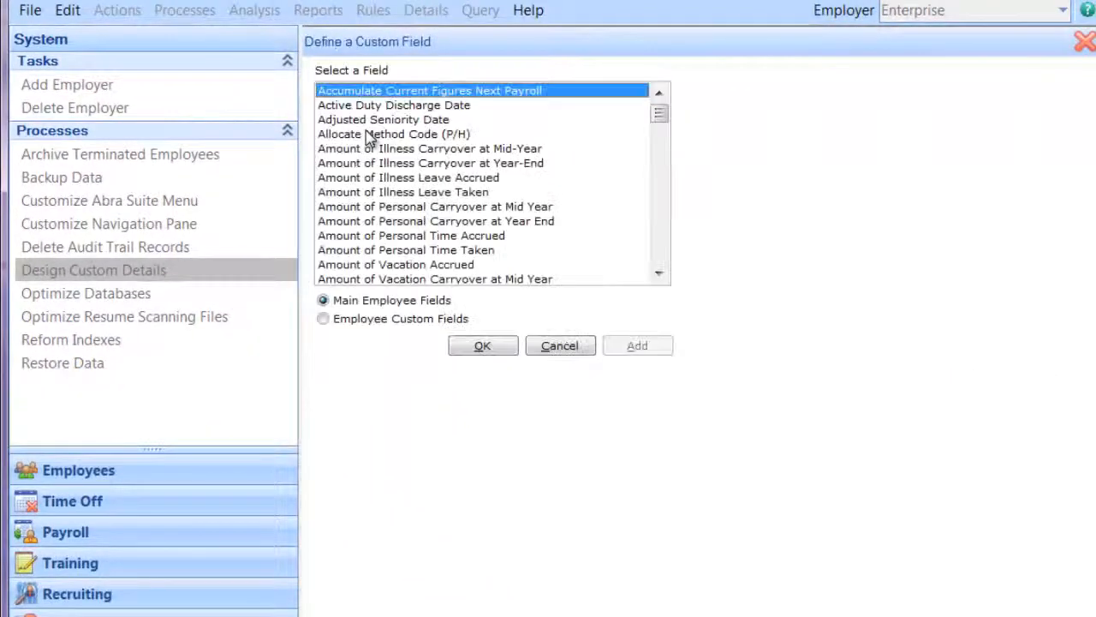
type("j")
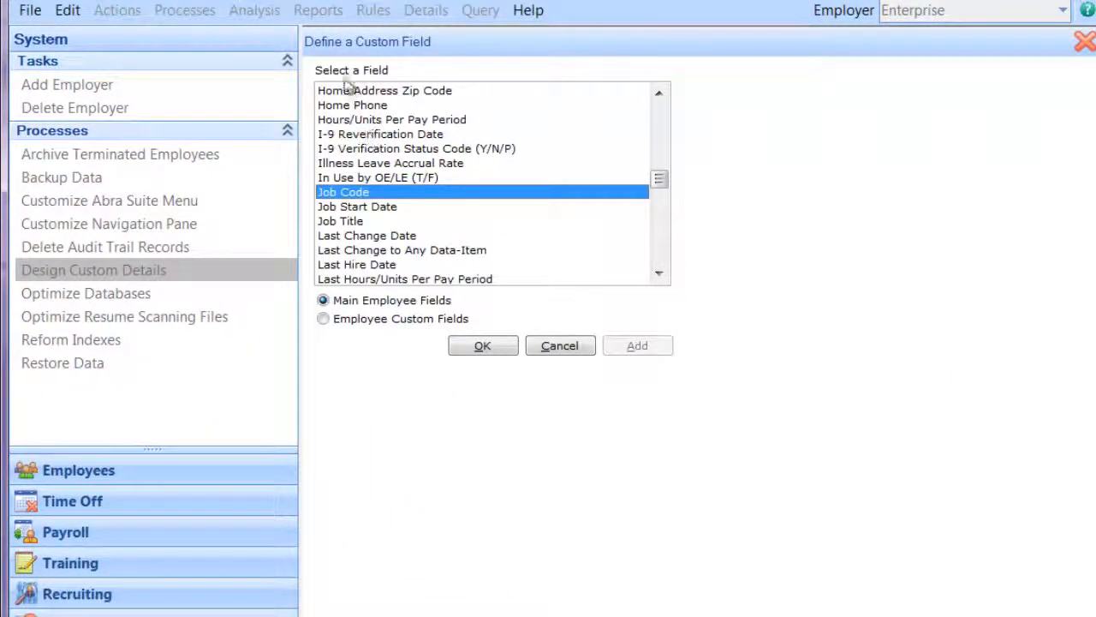
left_click(345, 223)
left_click(482, 346)
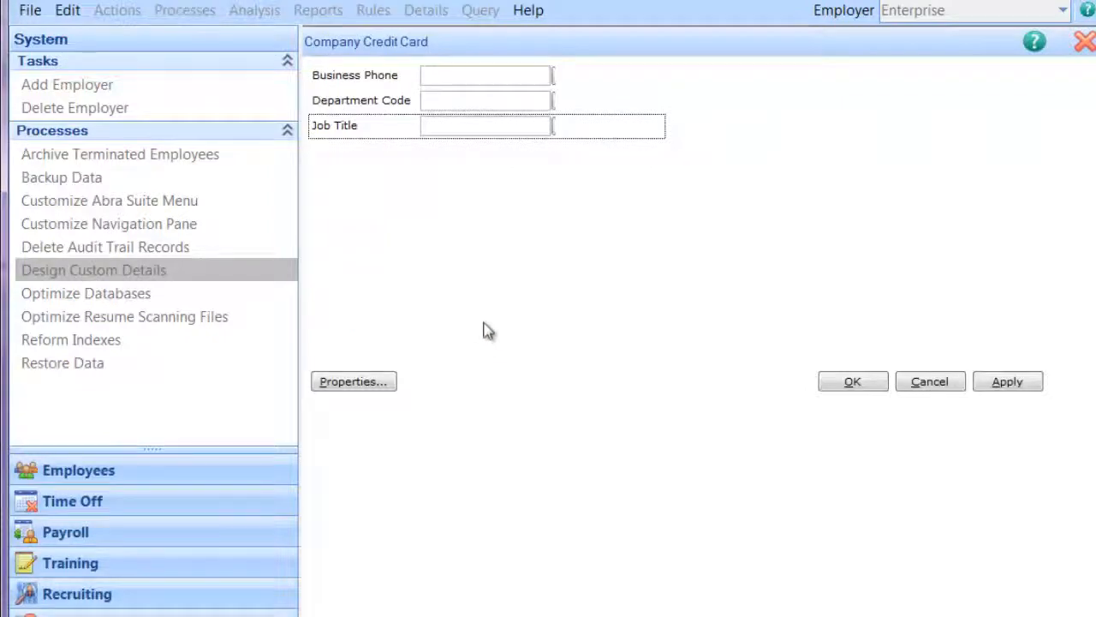
left_click(476, 320)
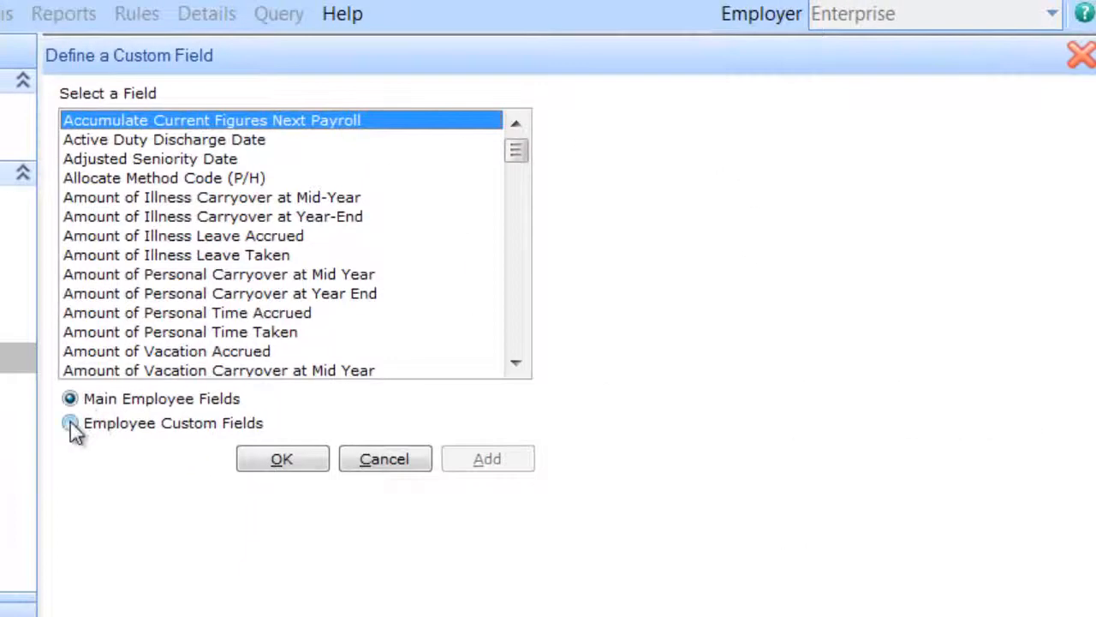
Step: Define a required 'Credit Card' field CCRD as a Code Table using the Credit Card table
left_click(71, 423)
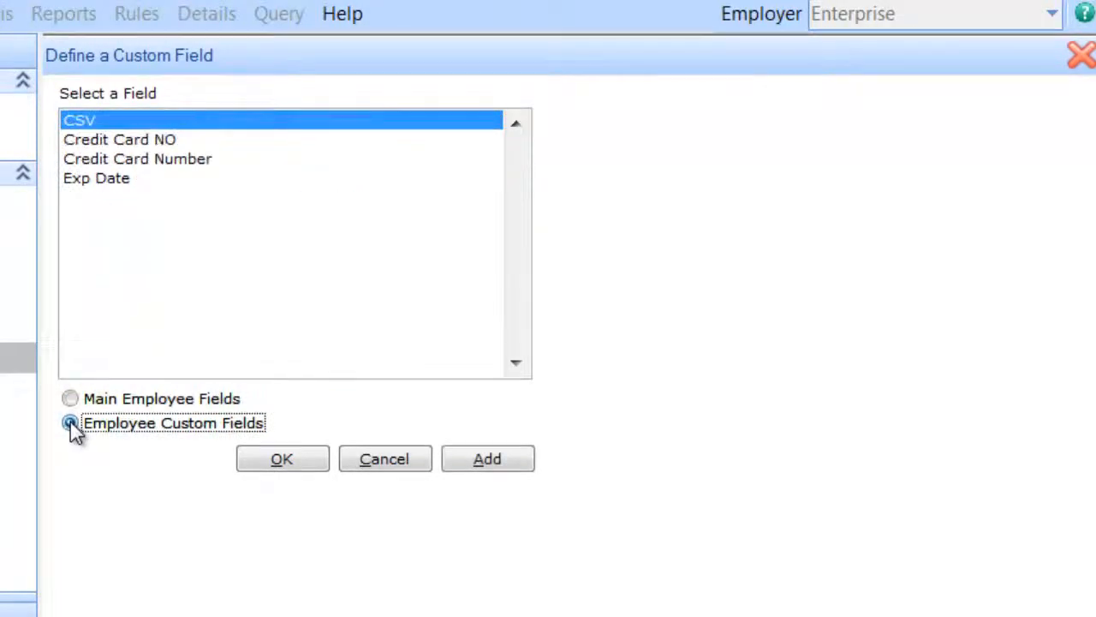
left_click(485, 466)
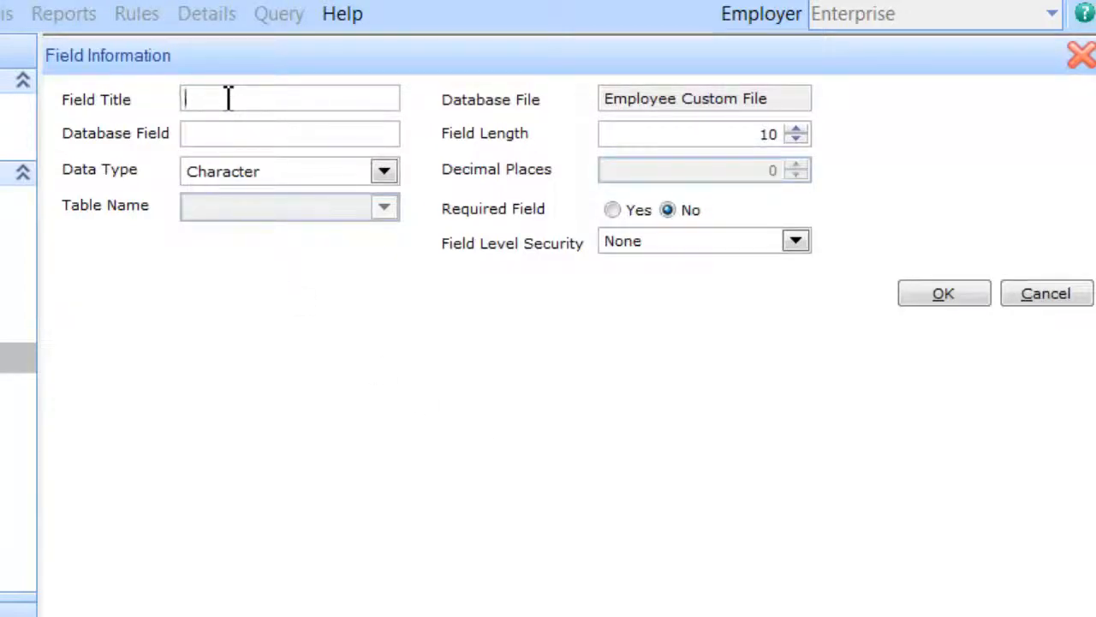
type("Credit Card")
left_click(217, 130)
type("CCRD")
left_click(385, 171)
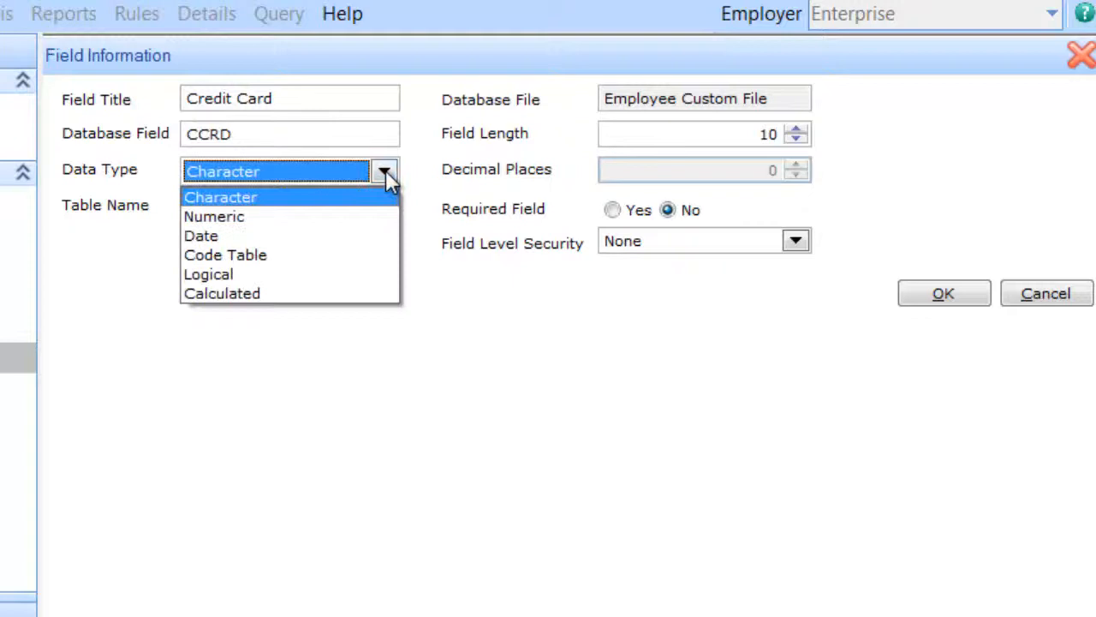
left_click(267, 255)
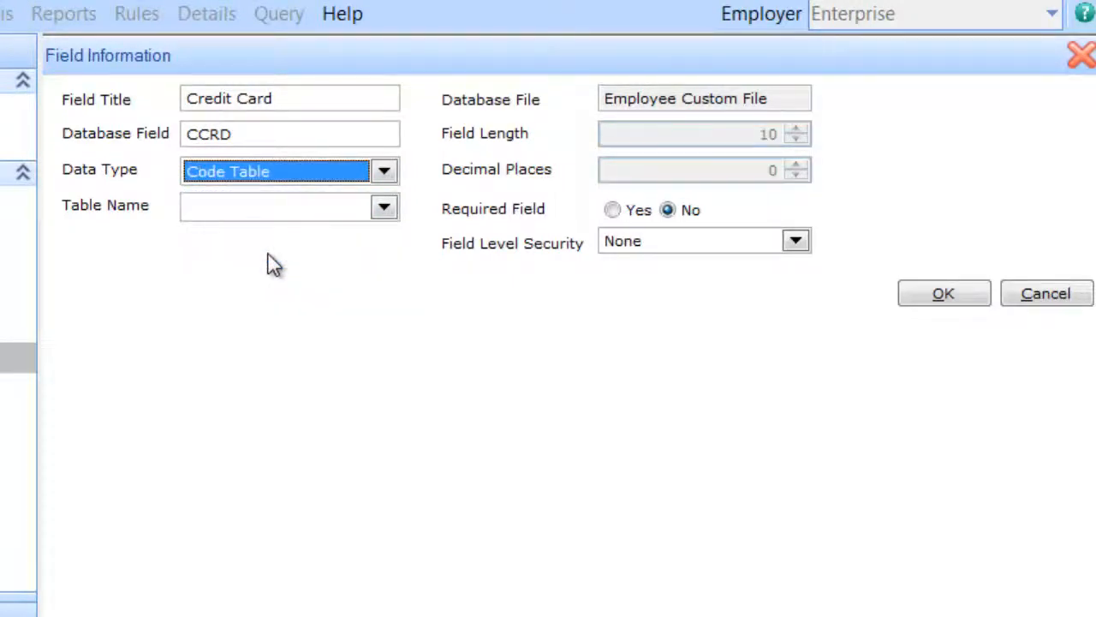
left_click(385, 209)
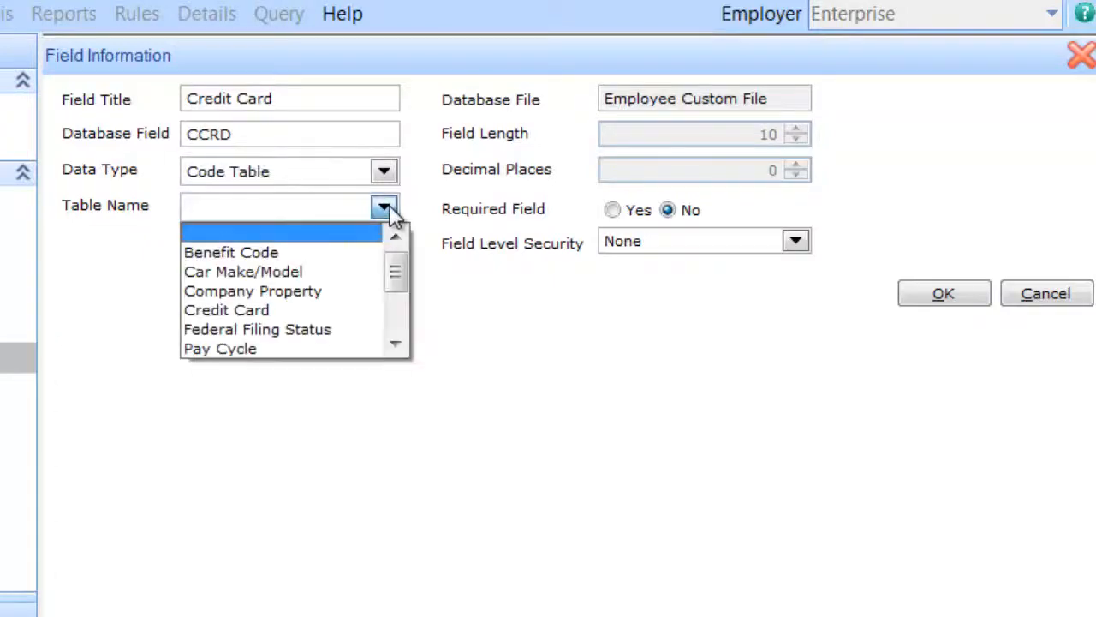
left_click(250, 312)
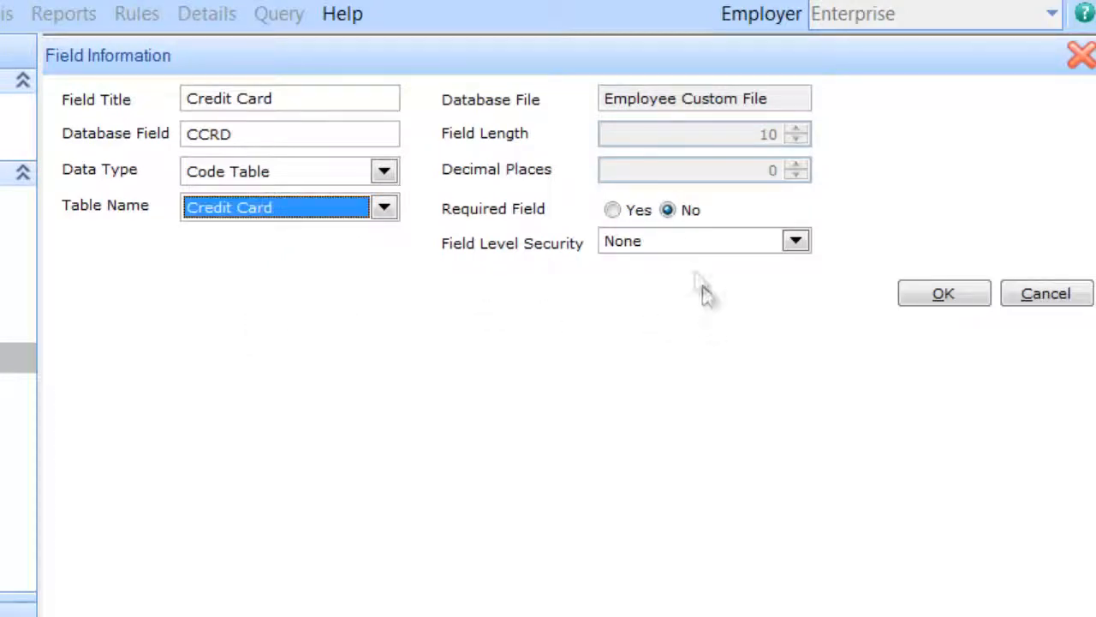
left_click(612, 212)
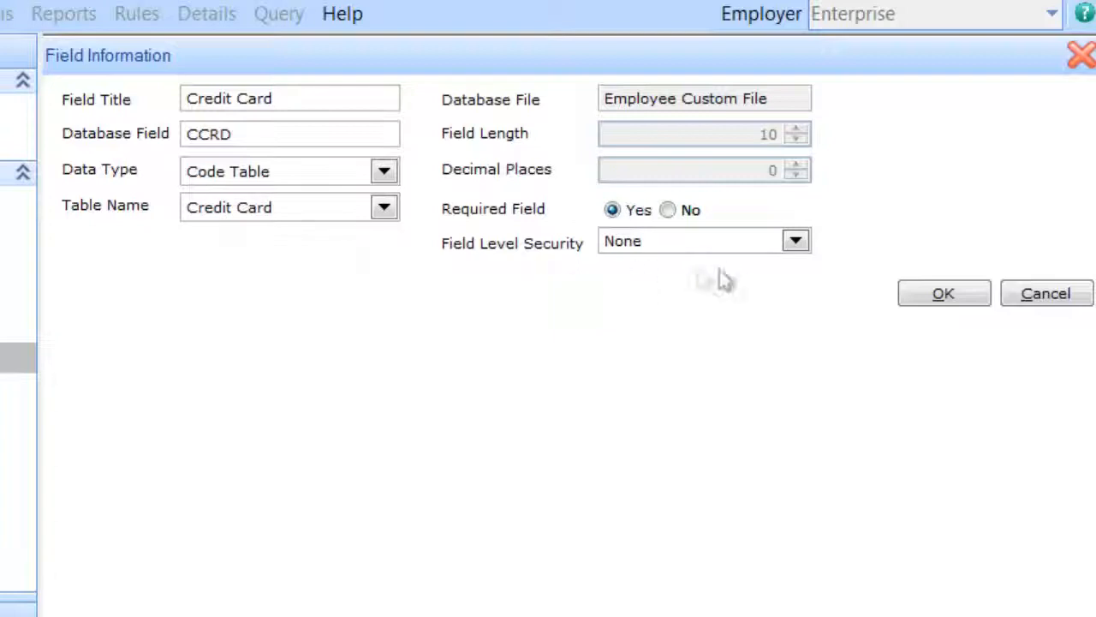
left_click(943, 295)
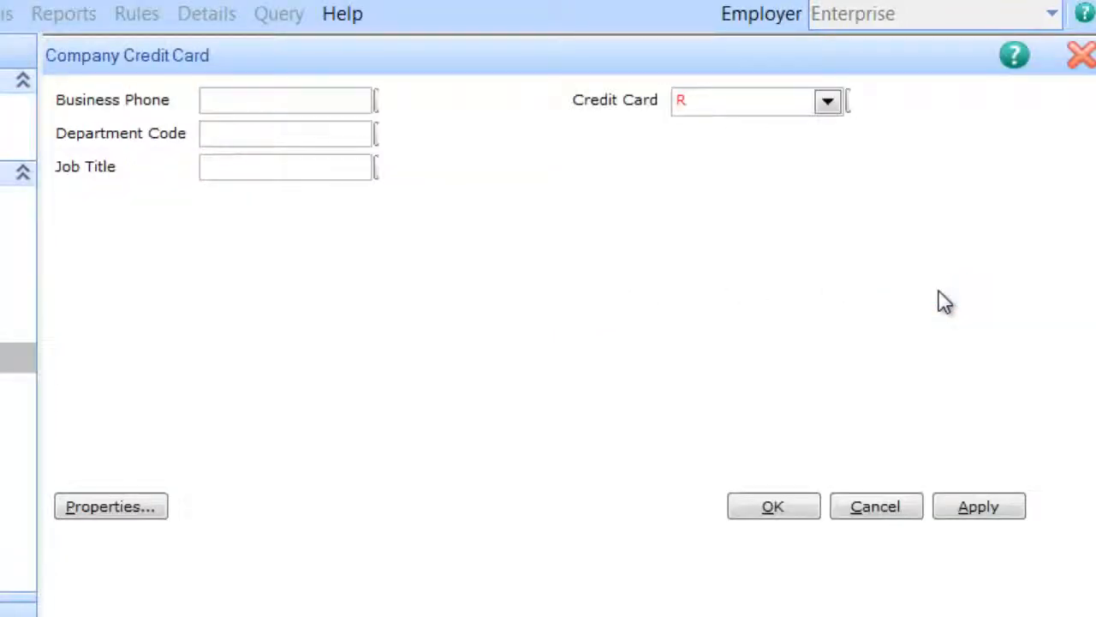
Step: Place the Credit Card NO, Exp Date and CSV custom fields on the form and apply
double_click(648, 156)
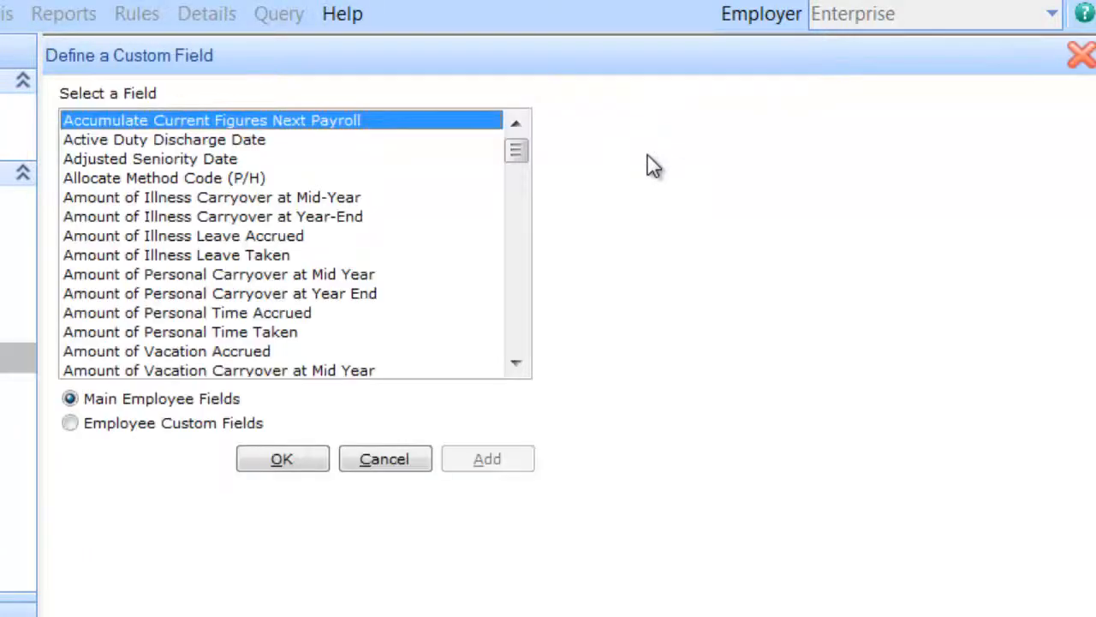
left_click(137, 423)
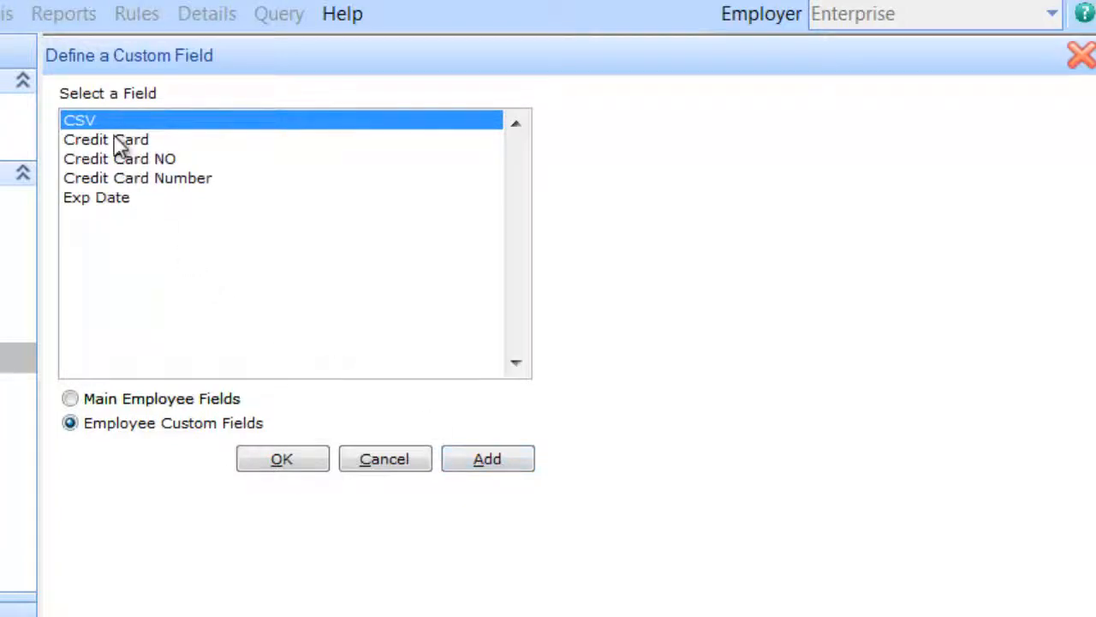
double_click(128, 161)
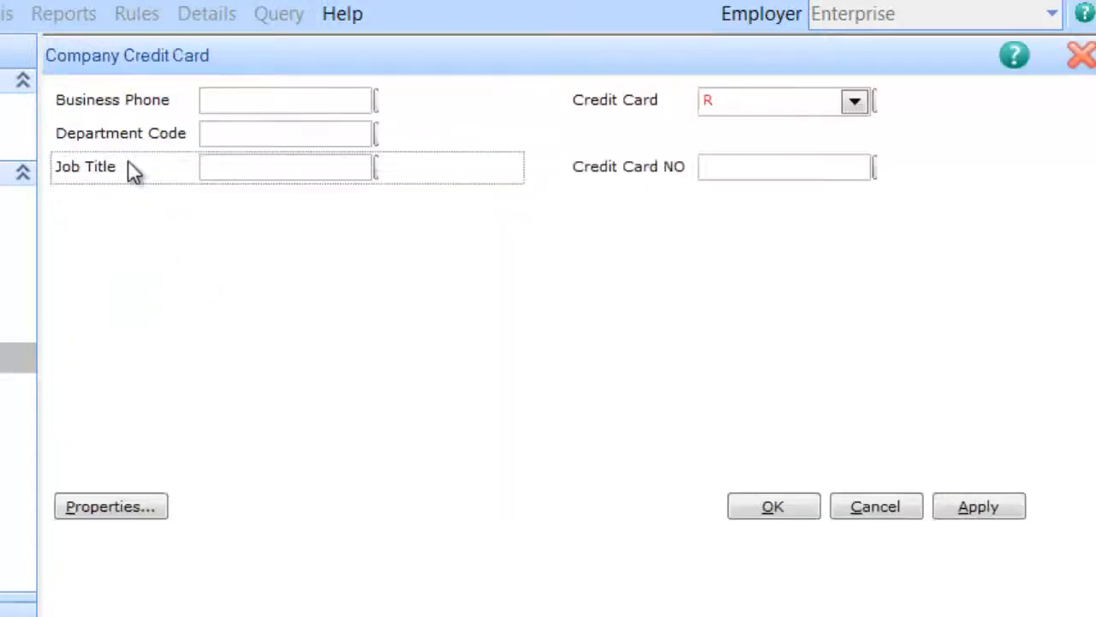
double_click(612, 215)
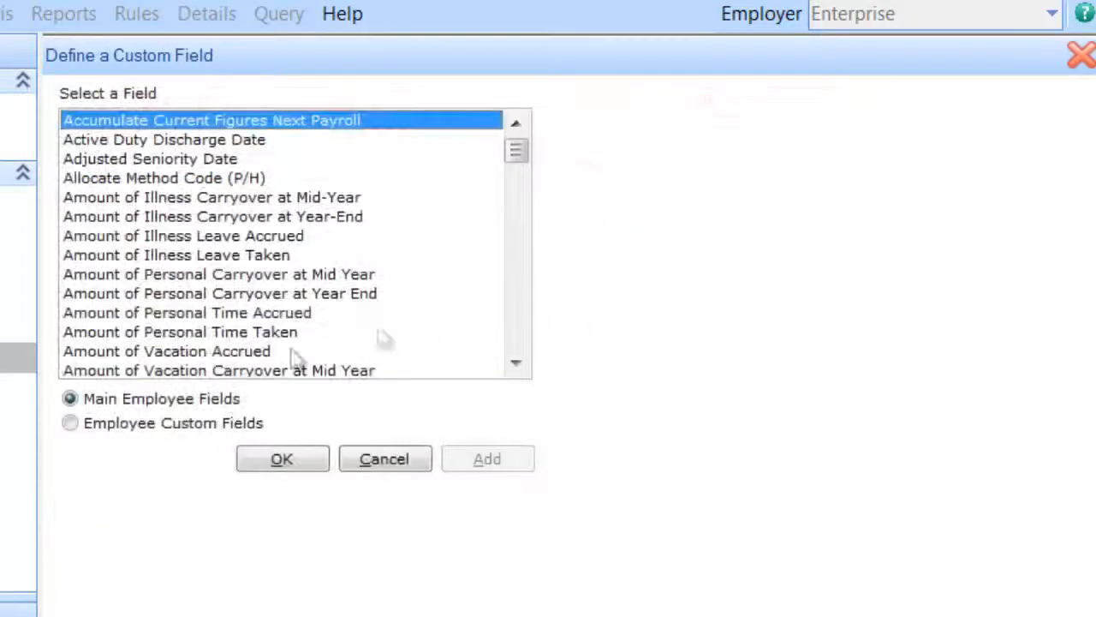
left_click(141, 424)
double_click(126, 210)
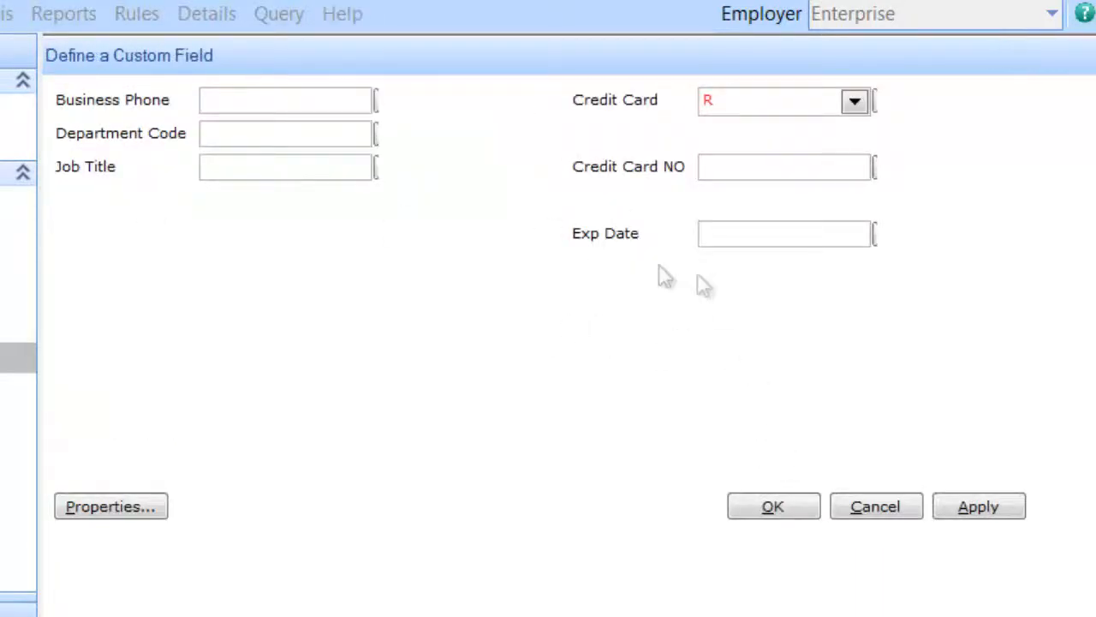
left_click(188, 423)
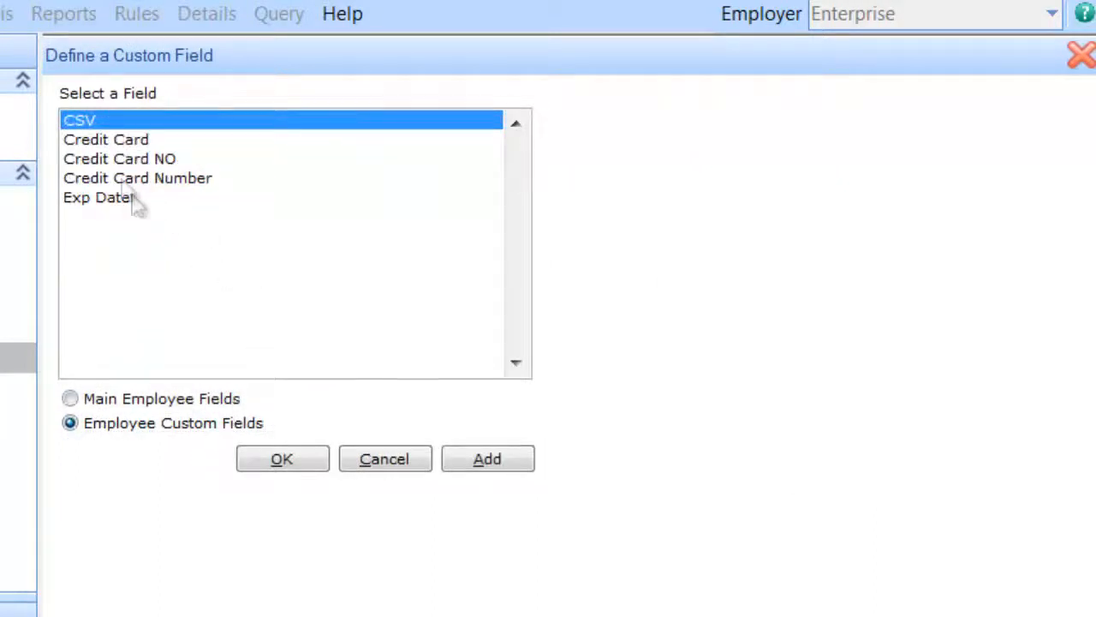
double_click(86, 121)
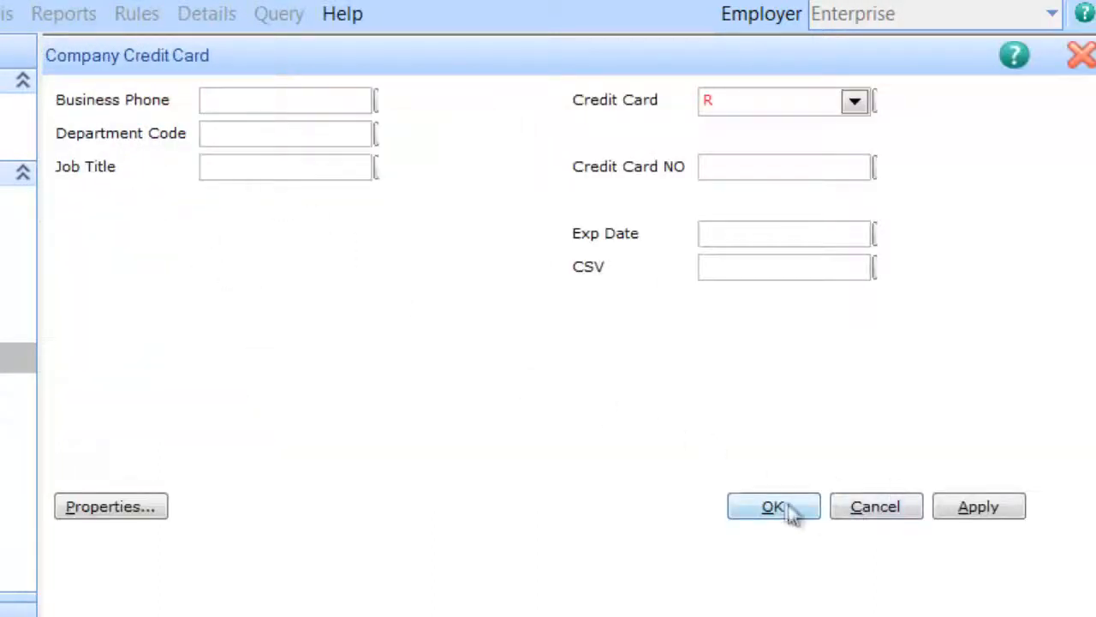
left_click(989, 506)
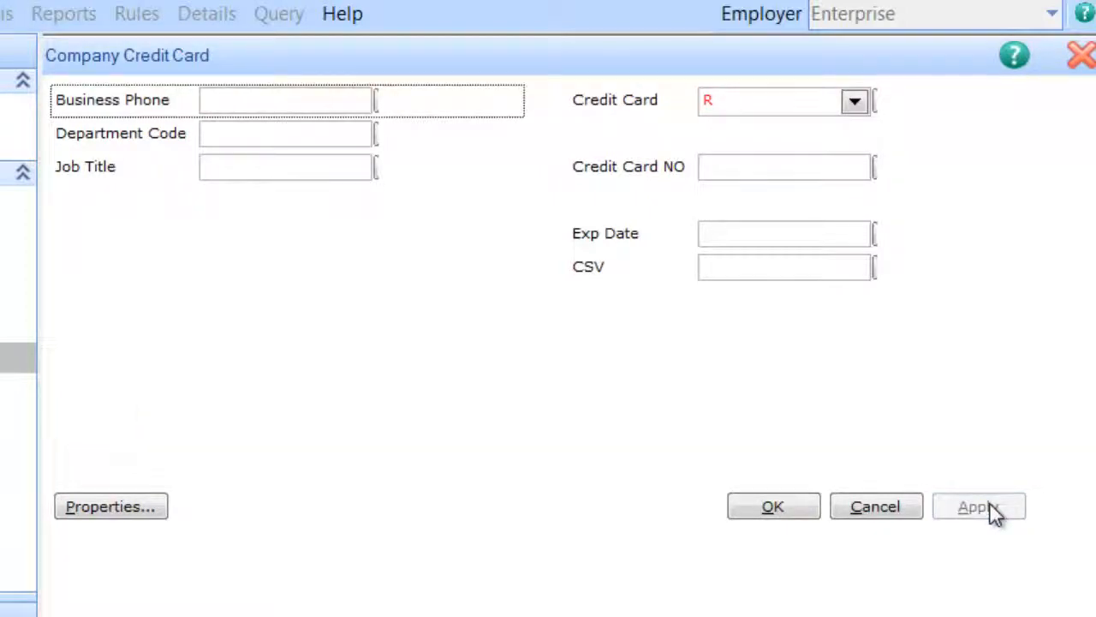
Step: Save the credit card layout and close the custom details designer
left_click(788, 509)
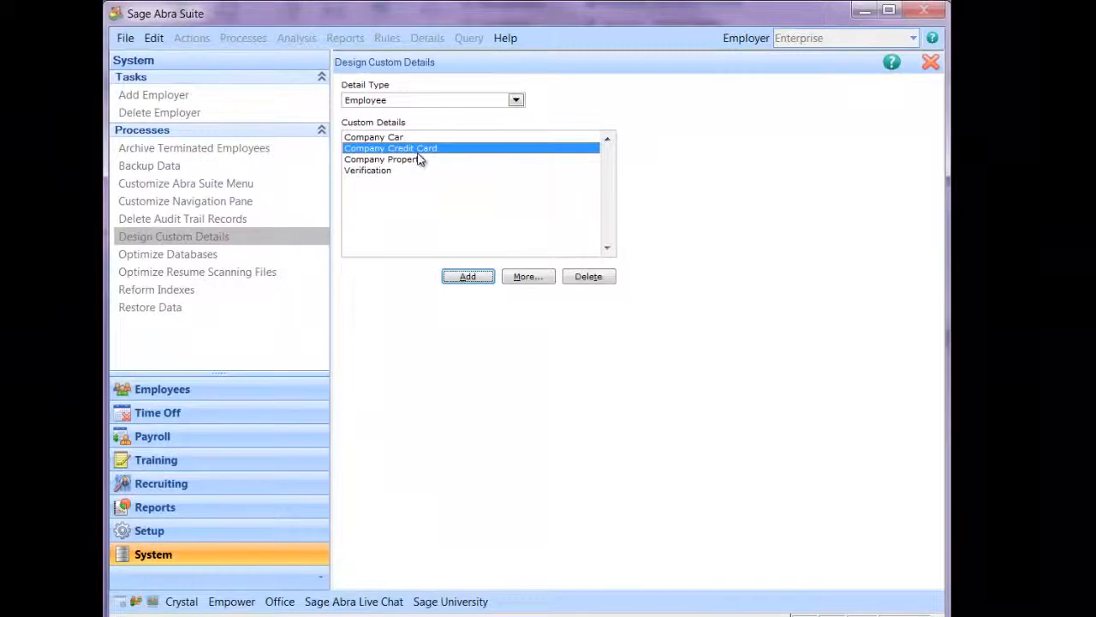
left_click(194, 391)
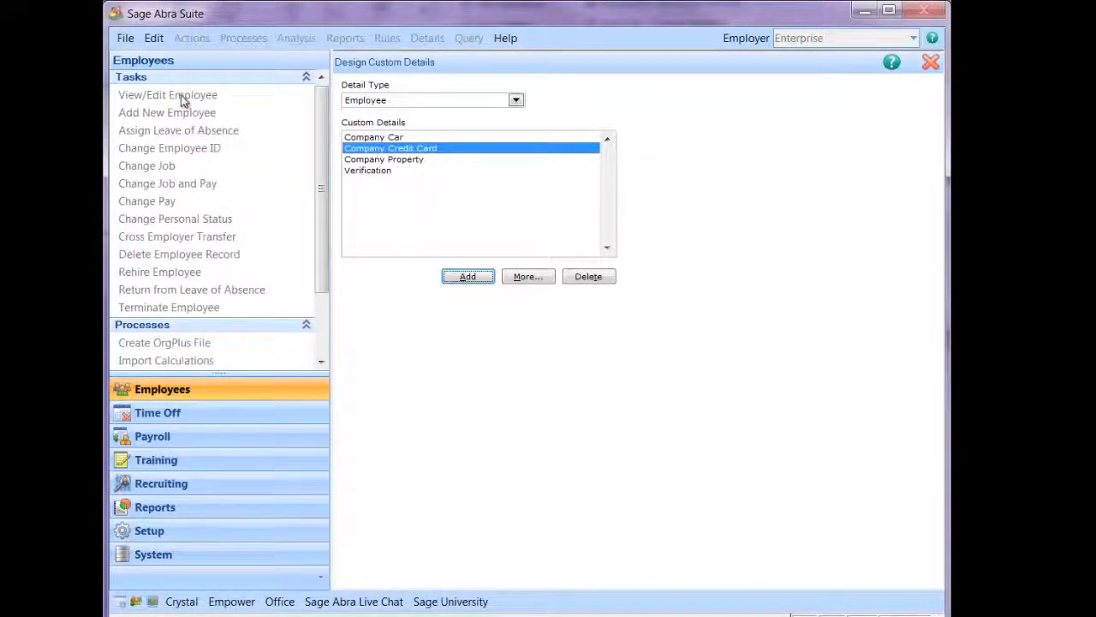
left_click(931, 62)
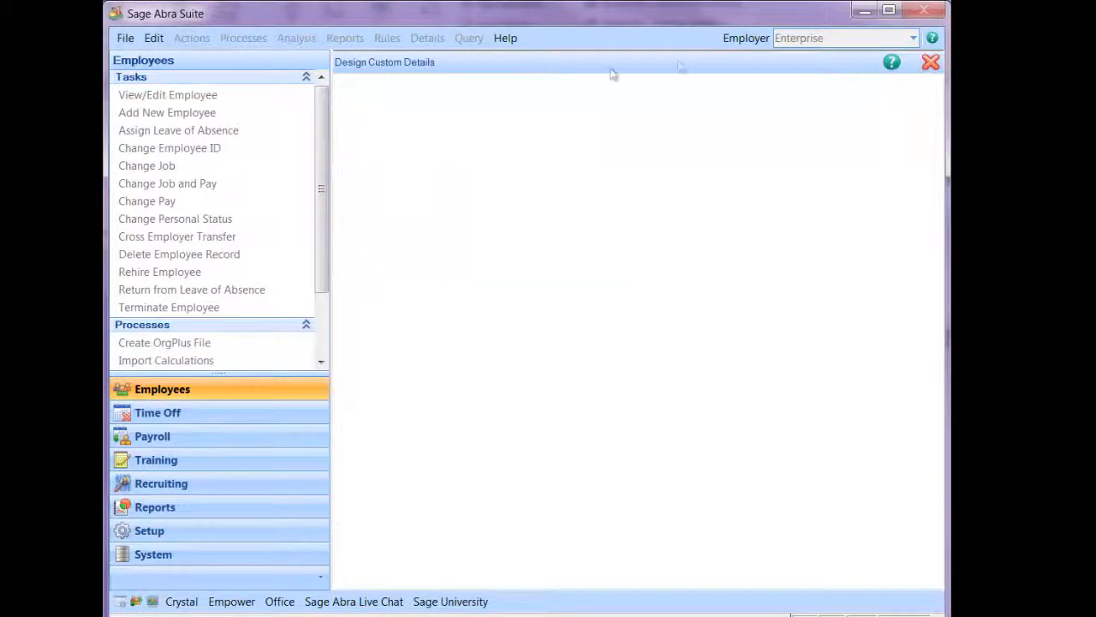
Step: Open an employee's record and select the Company Credit Card custom detail
left_click(137, 95)
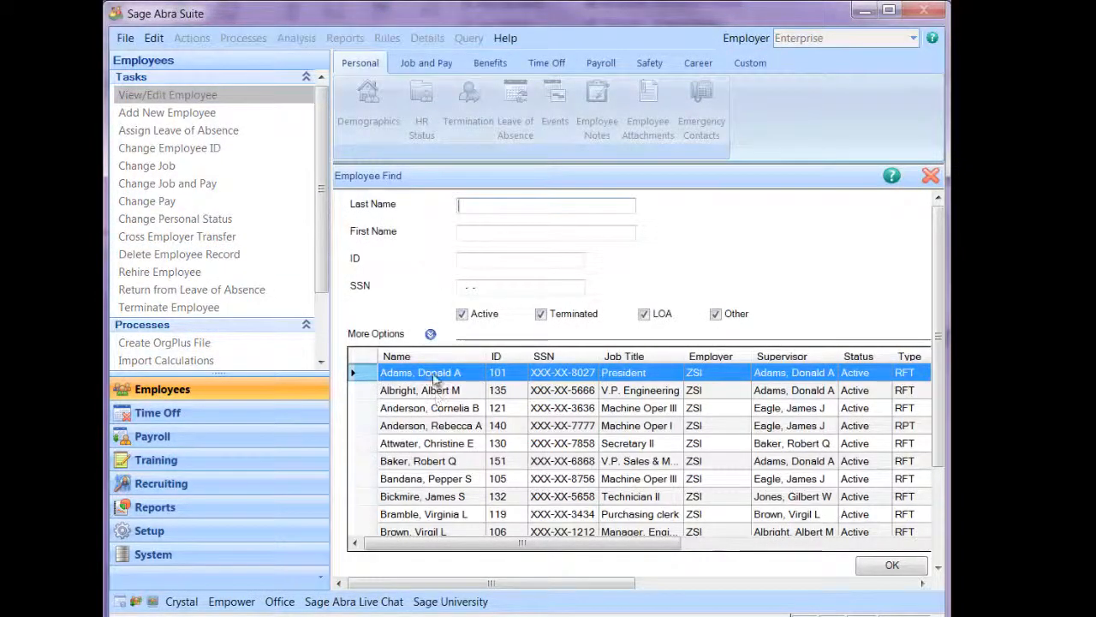
double_click(433, 376)
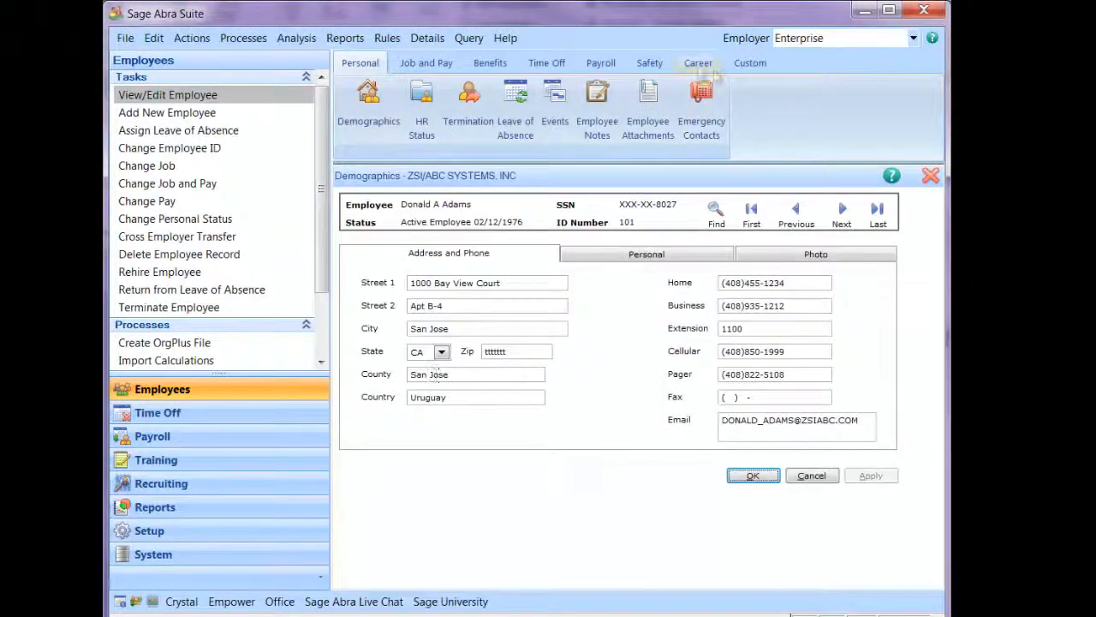
left_click(754, 65)
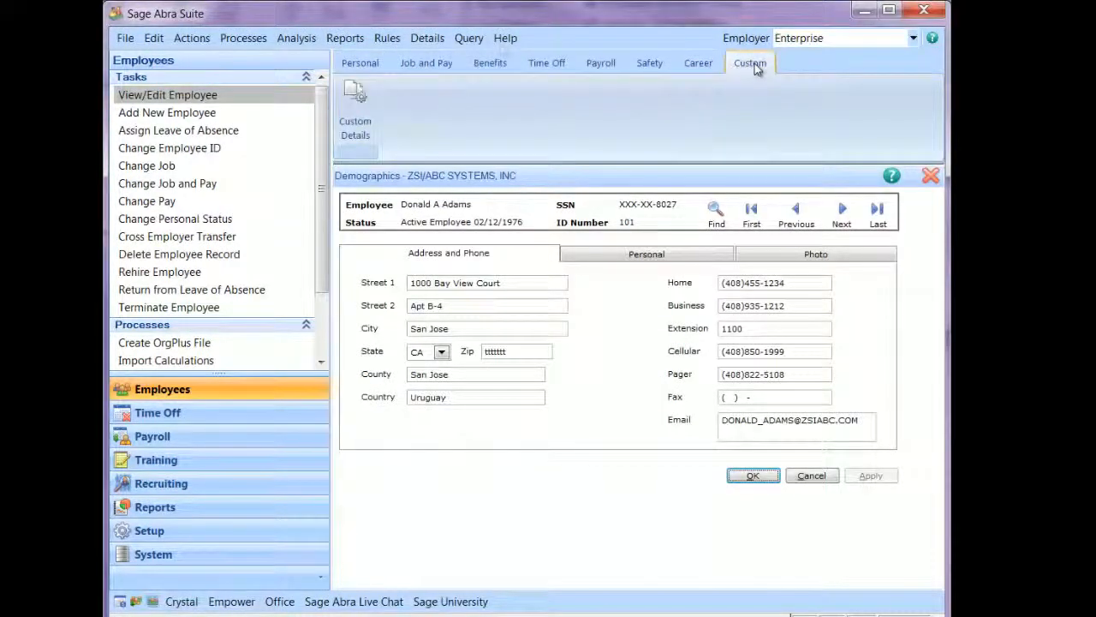
left_click(354, 104)
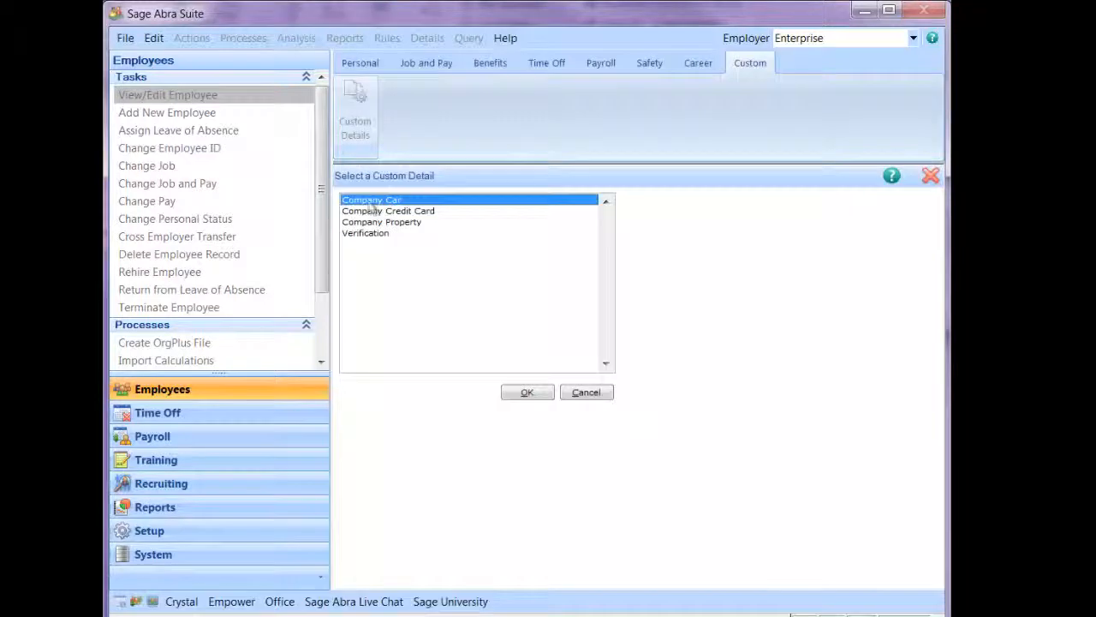
left_click(373, 213)
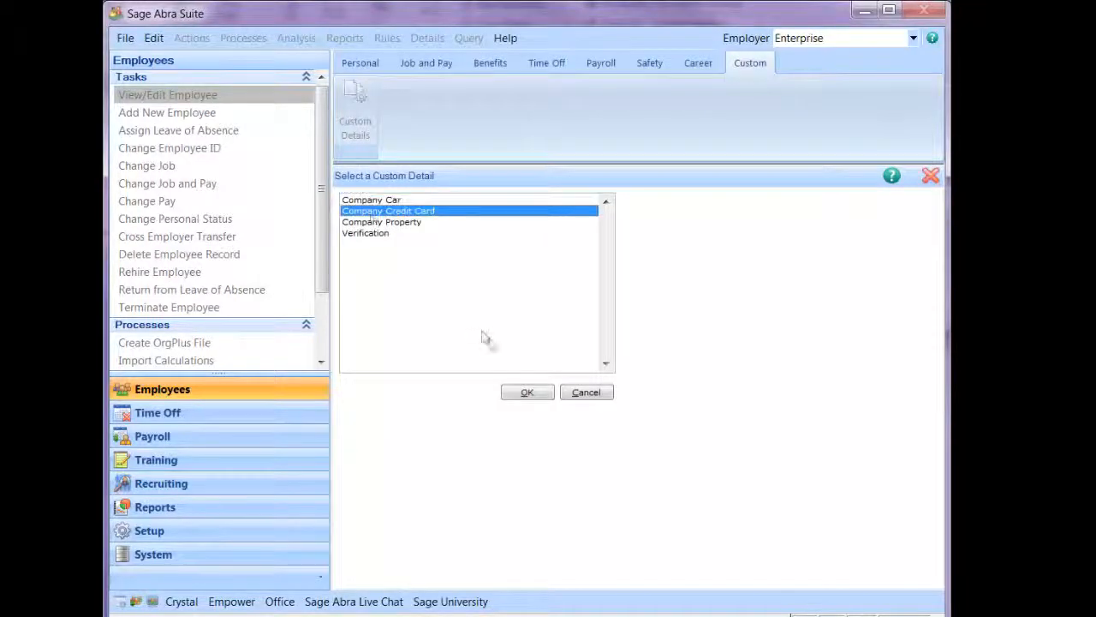
left_click(538, 396)
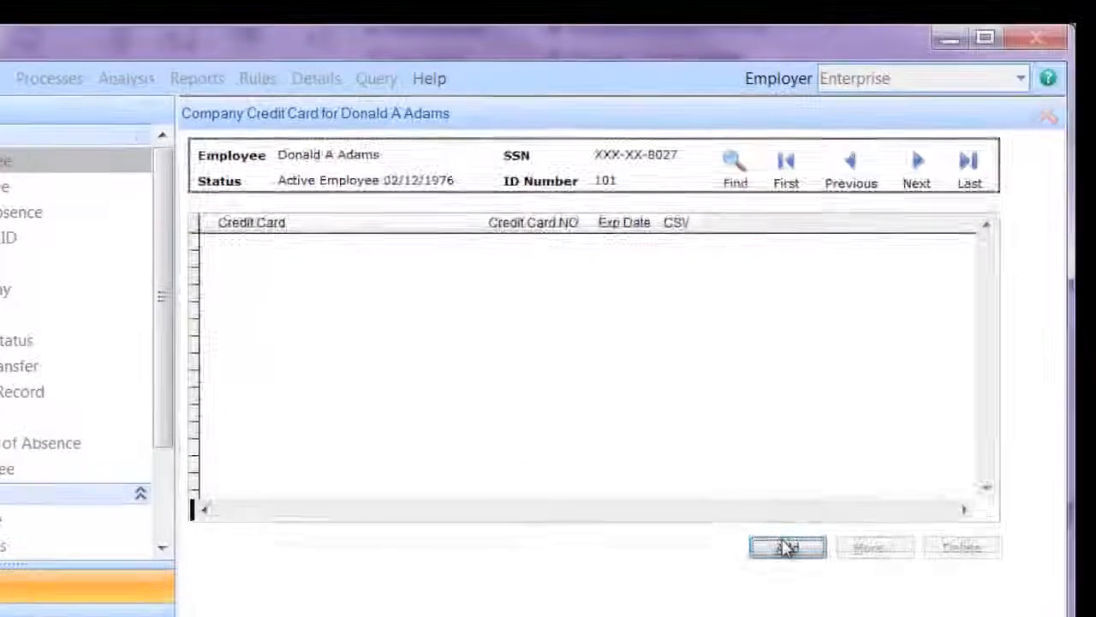
Step: Add a MC - MasterCard entry with the card number, 10/31/16 expiry and CSV security code
left_click(787, 548)
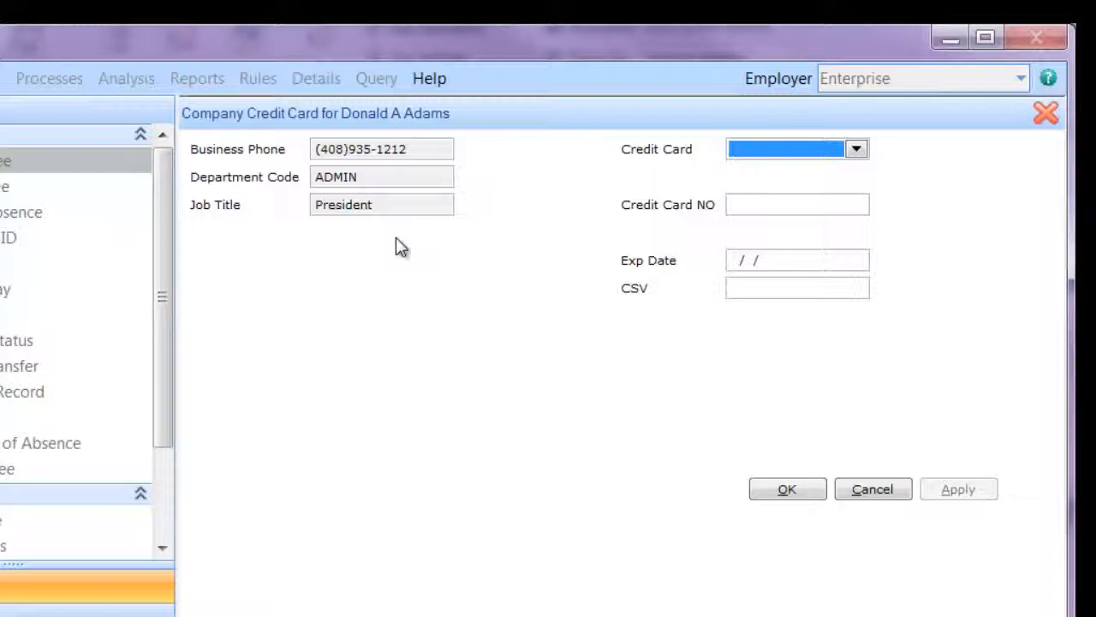
left_click(856, 149)
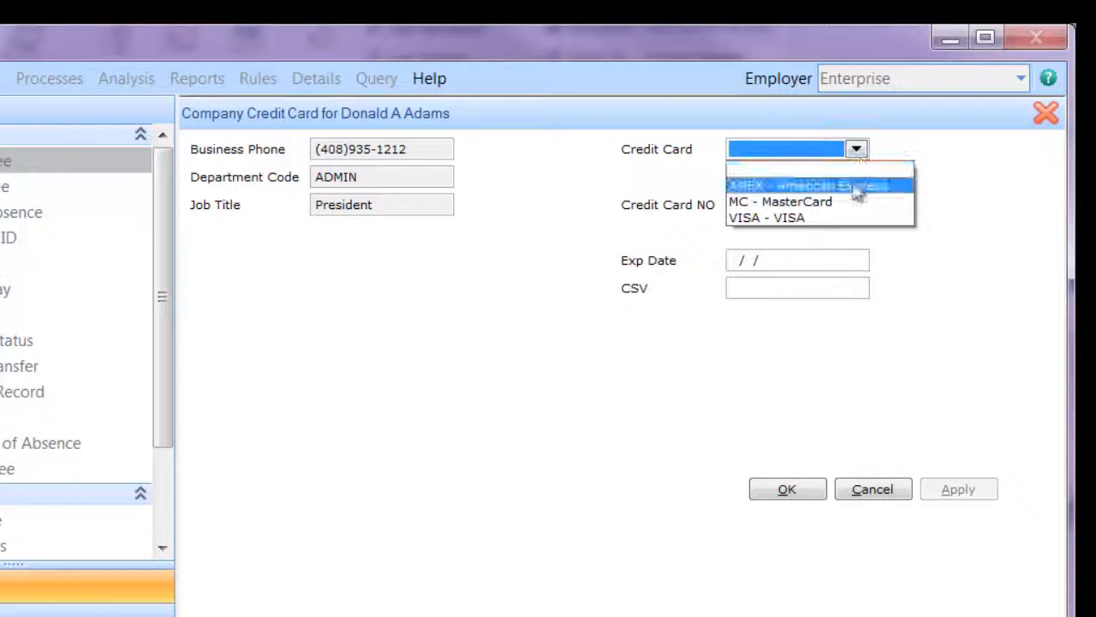
left_click(810, 202)
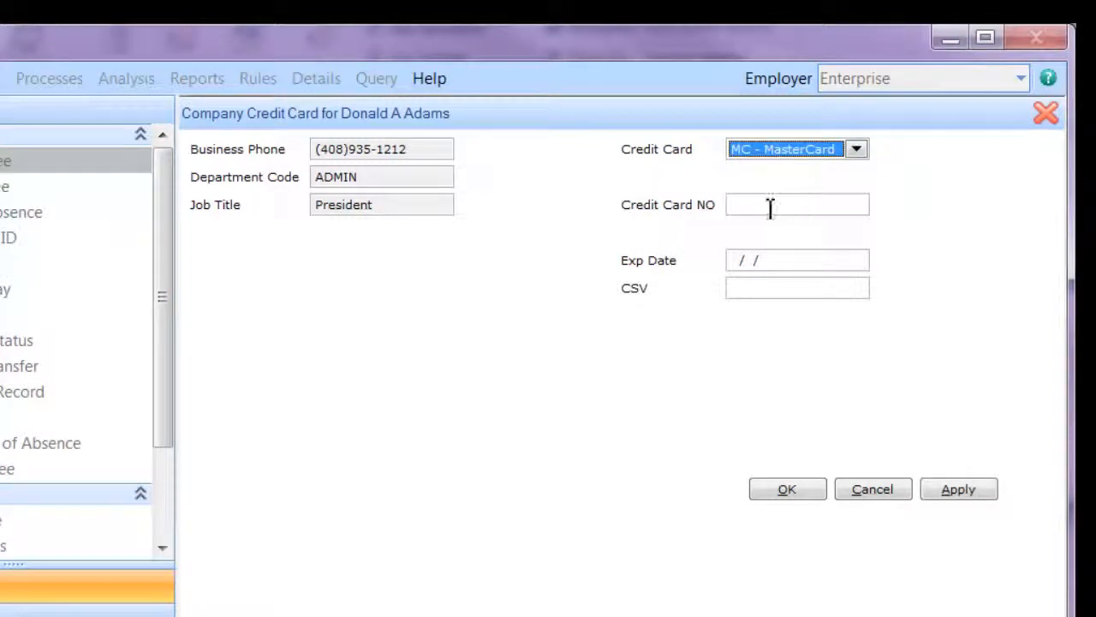
left_click(771, 208)
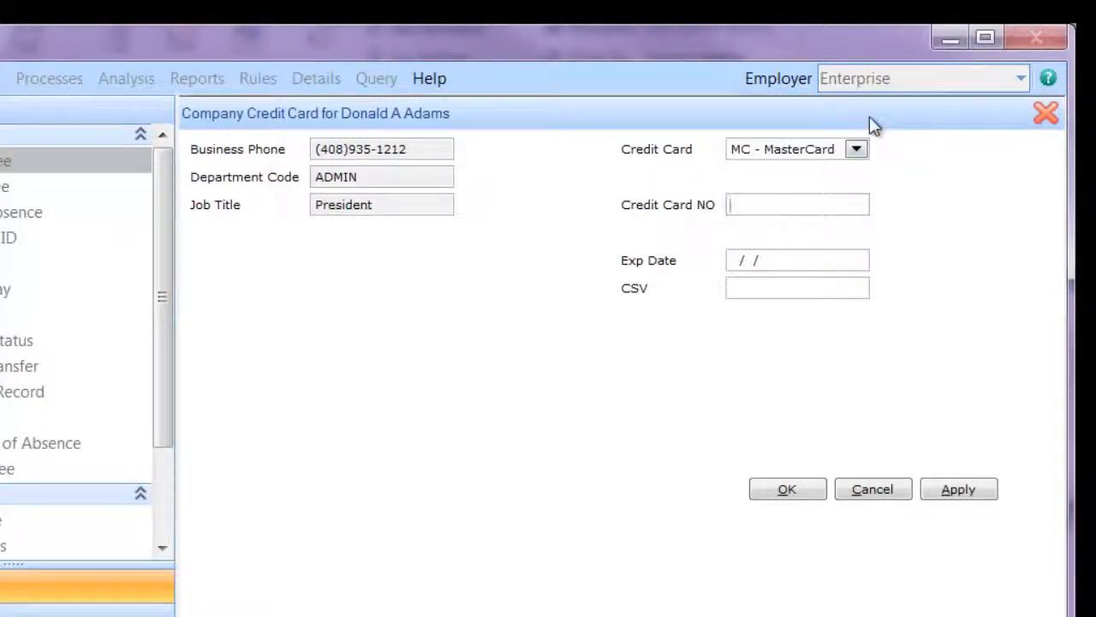
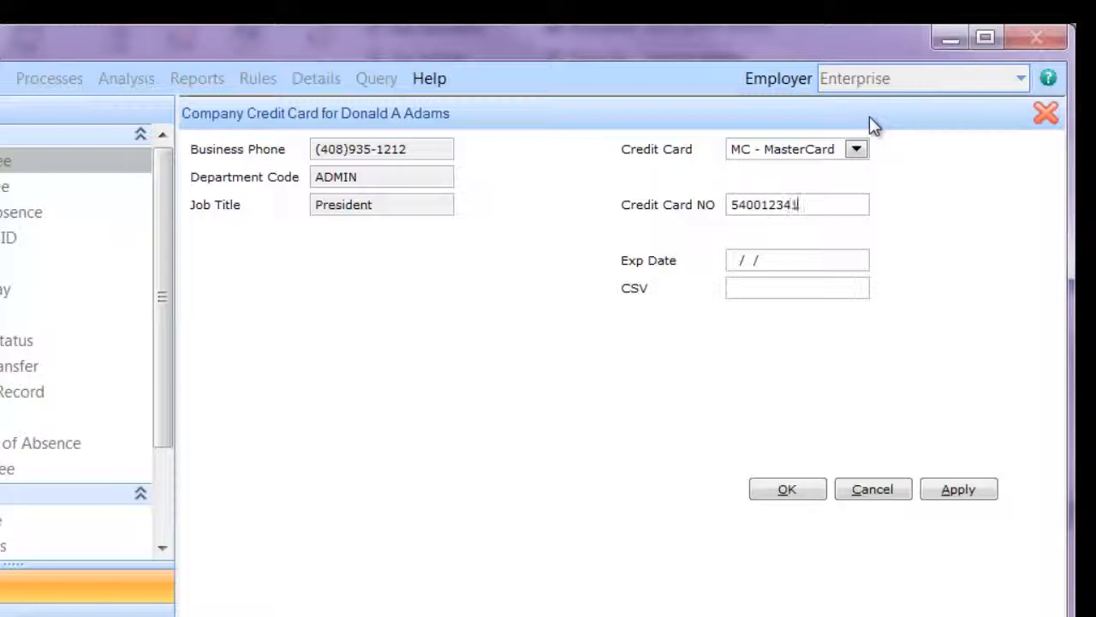
left_click(736, 262)
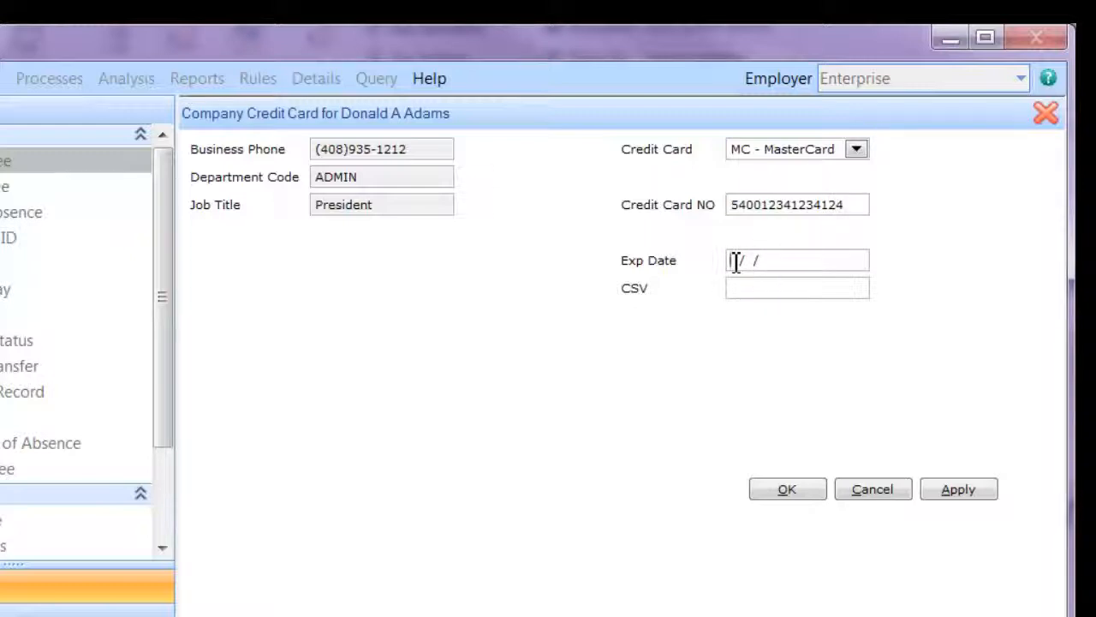
type("10/31/16")
left_click(742, 289)
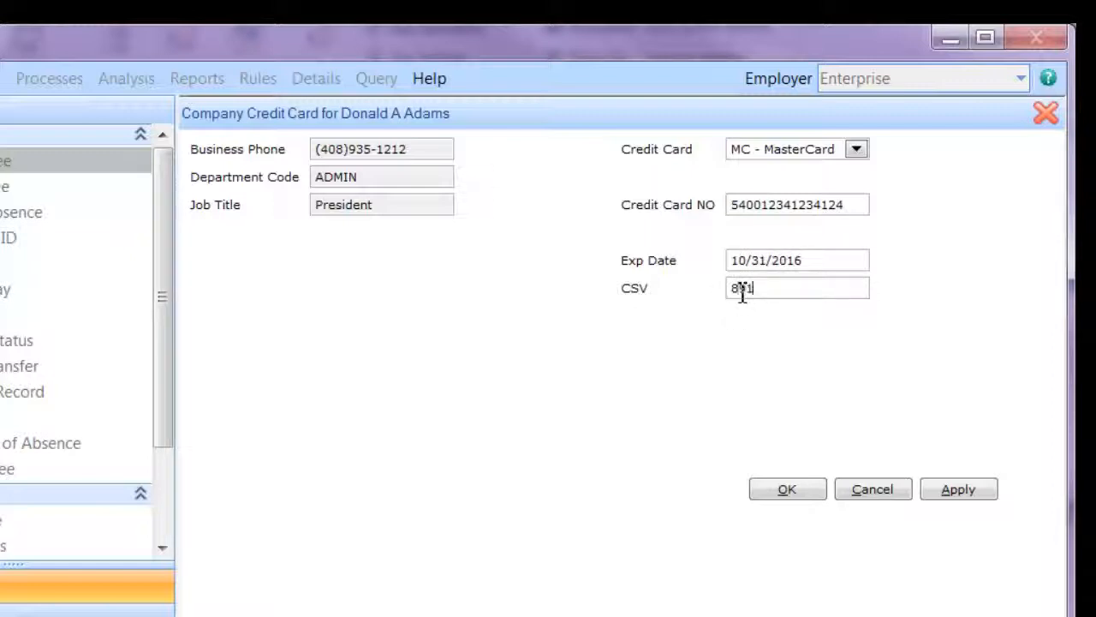
left_click(787, 490)
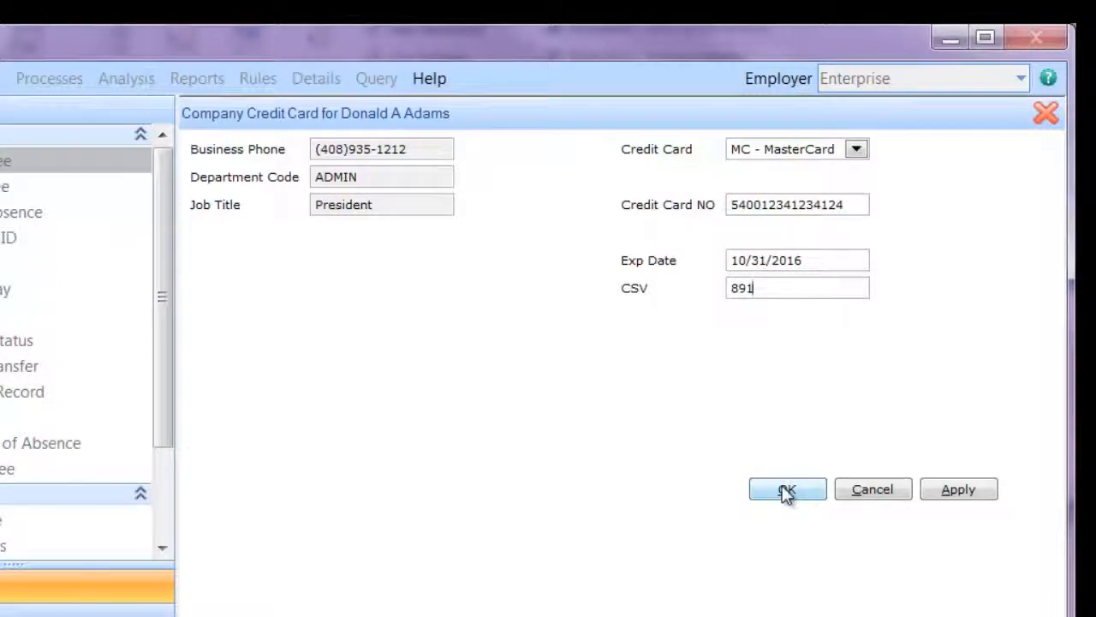